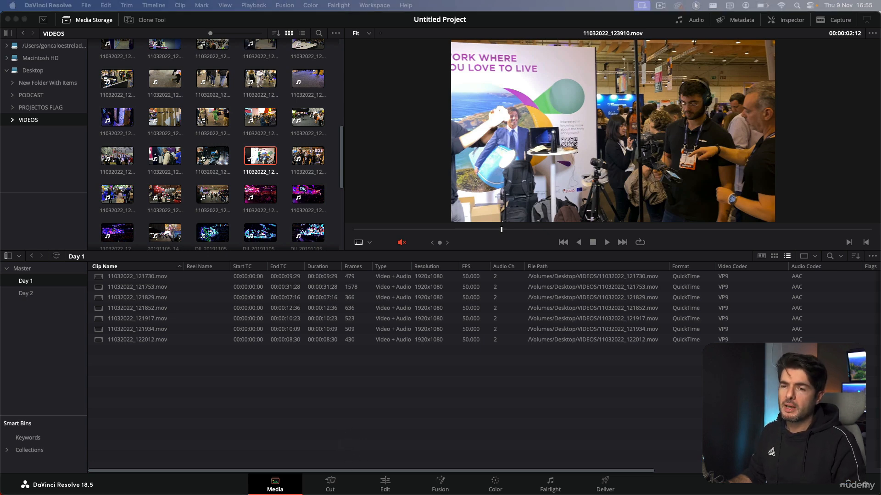
Open the Cut page and look through its sync bin, transitions, titles and effects before returning to the media pool clips.
click(338, 485)
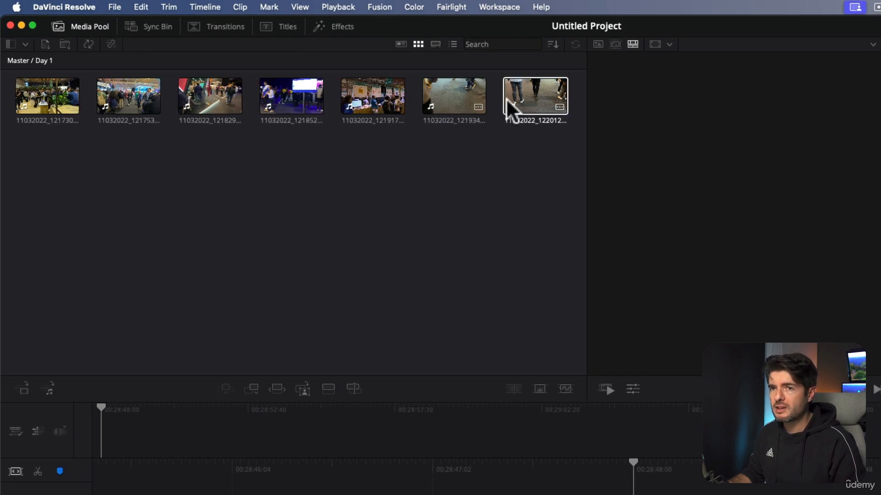
click(158, 30)
click(241, 28)
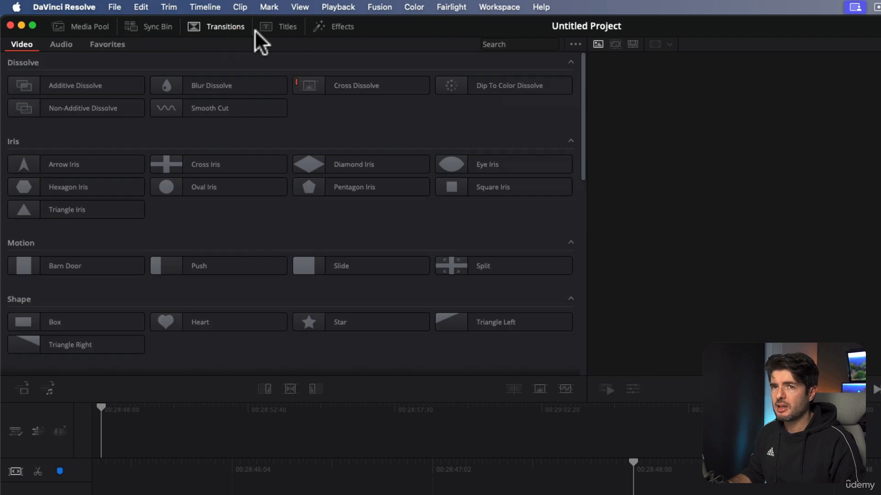
click(287, 26)
click(345, 29)
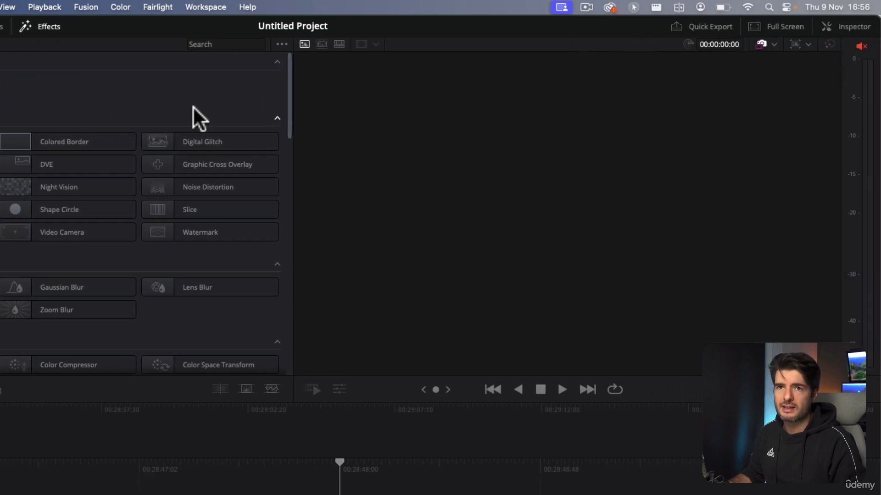
click(77, 26)
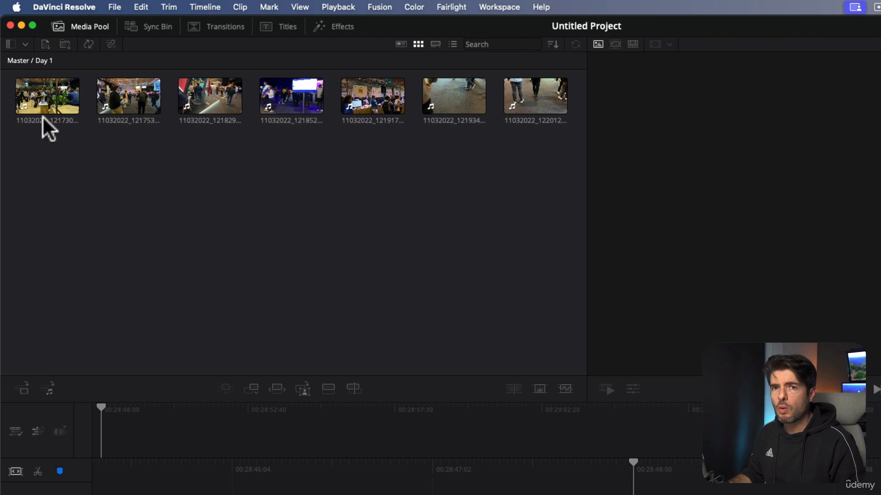
click(64, 99)
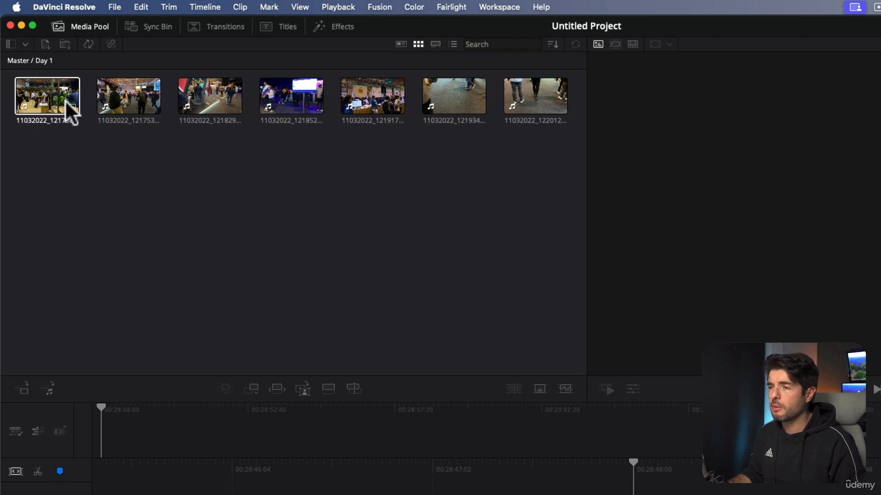
click(168, 142)
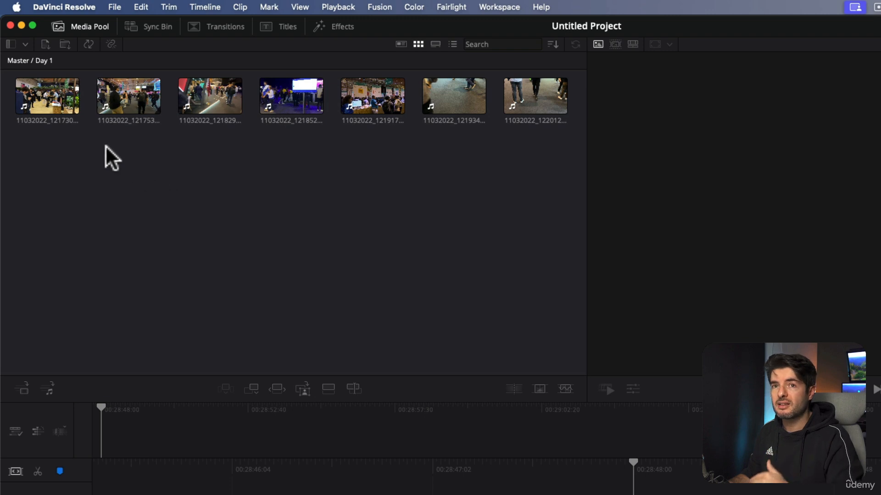
Browse the contents of the Master, Day 1 and Day 2 bins from the bin list.
click(10, 46)
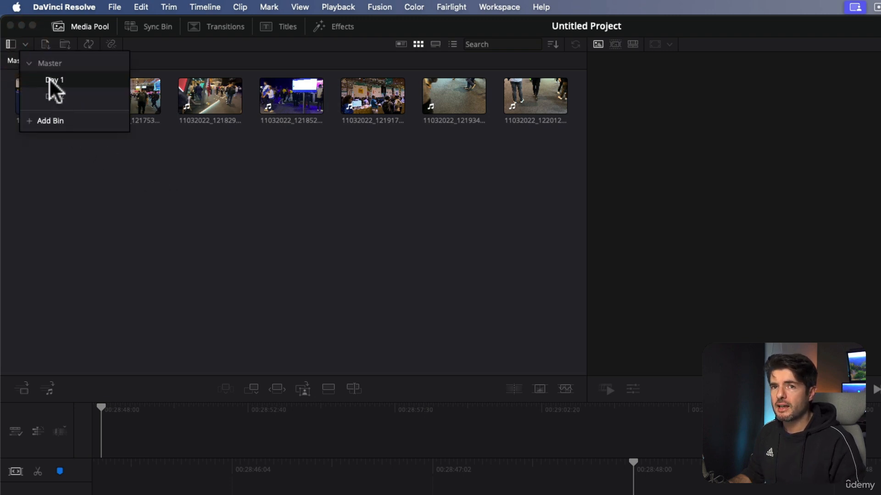
click(49, 65)
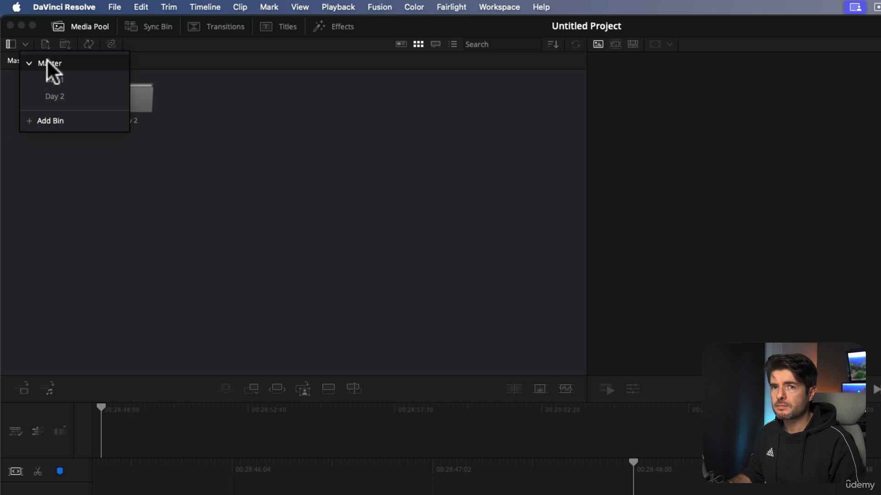
click(54, 78)
click(62, 98)
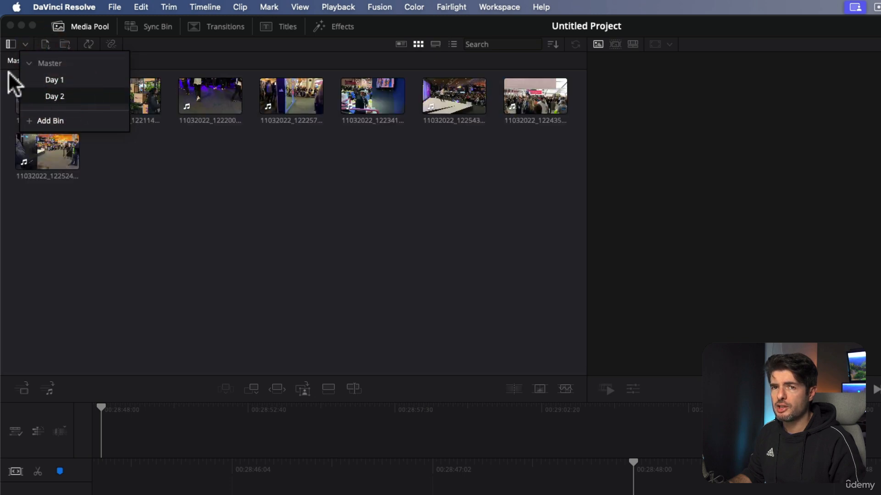
click(11, 44)
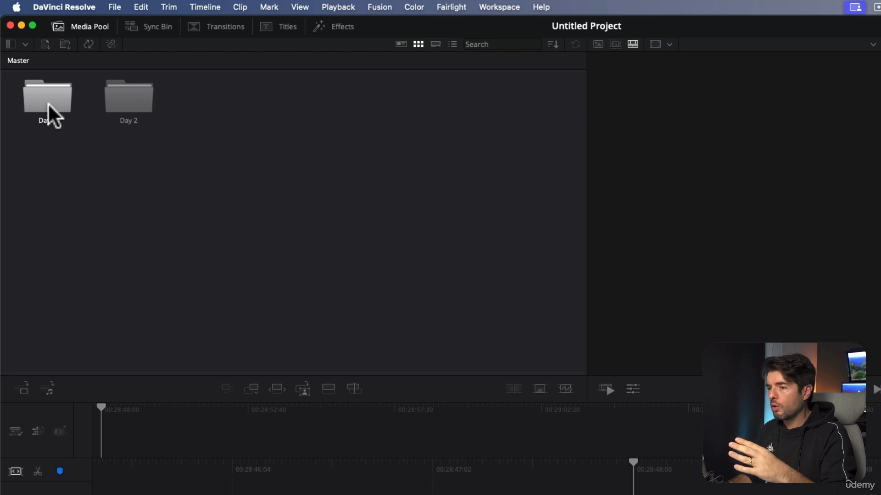
click(25, 44)
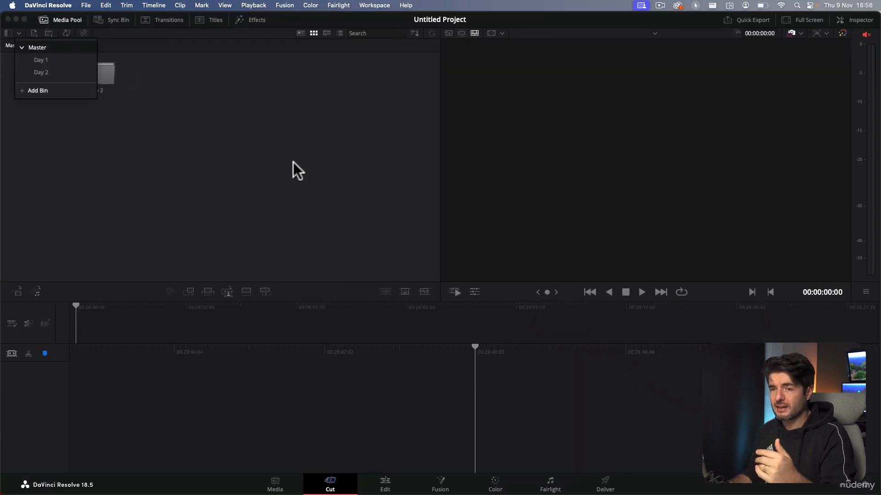
Look at the bin layout on the Edit page, and return to the Cut page to open the Day 1 bin.
click(394, 487)
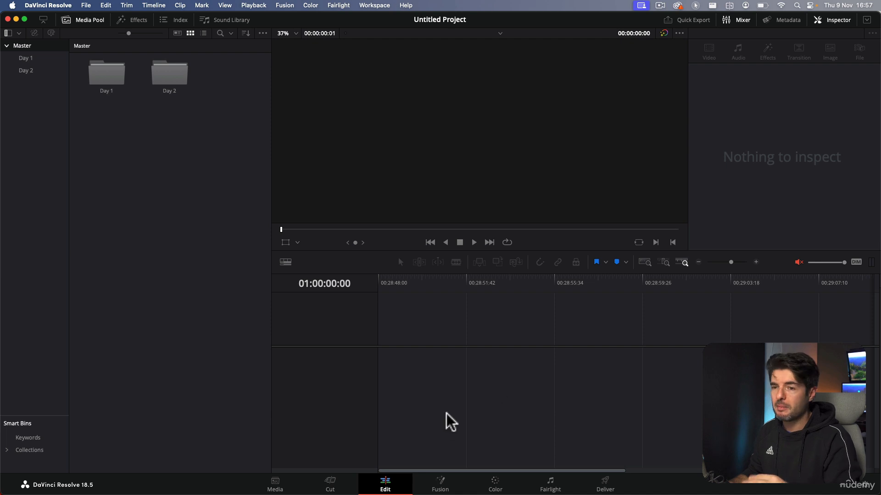
click(315, 487)
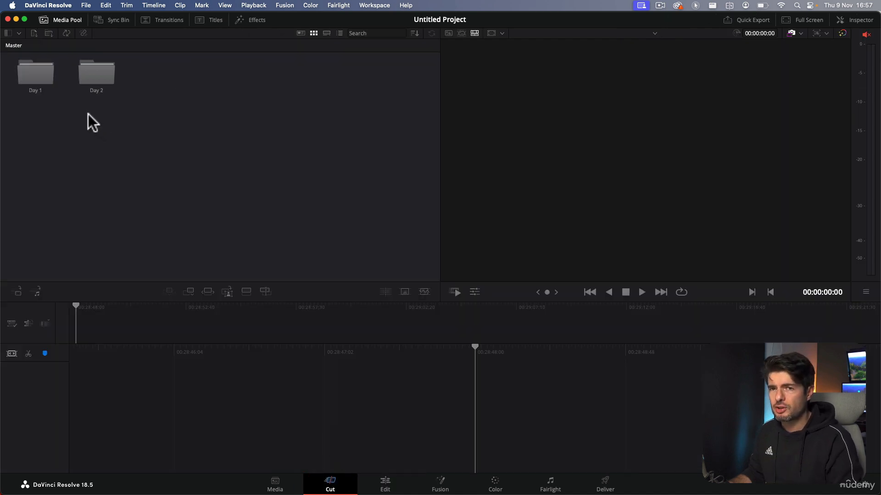
double_click(39, 85)
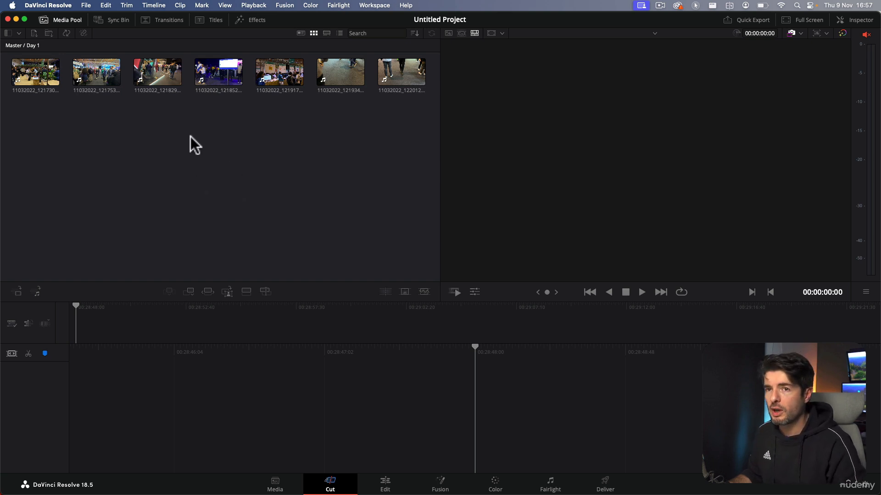
Set up a new timeline named REEL 1 with start timecode 00:00:00:00, two video tracks and two audio tracks.
right_click(180, 138)
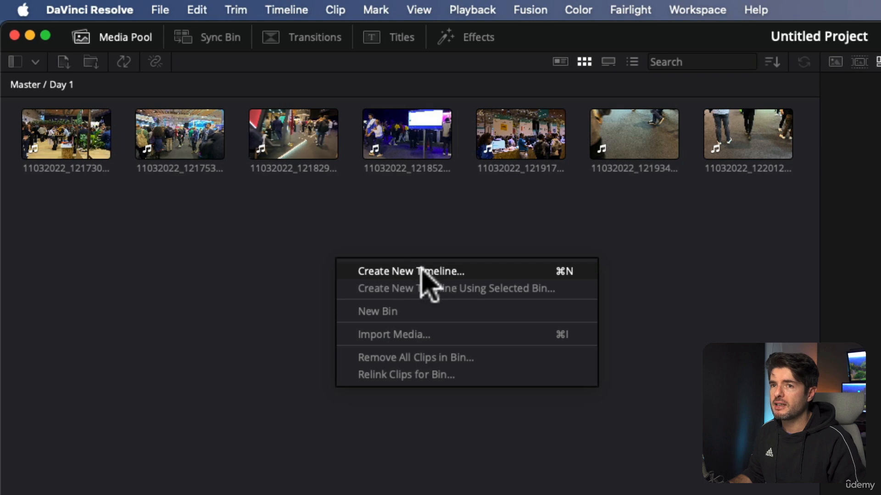
click(577, 275)
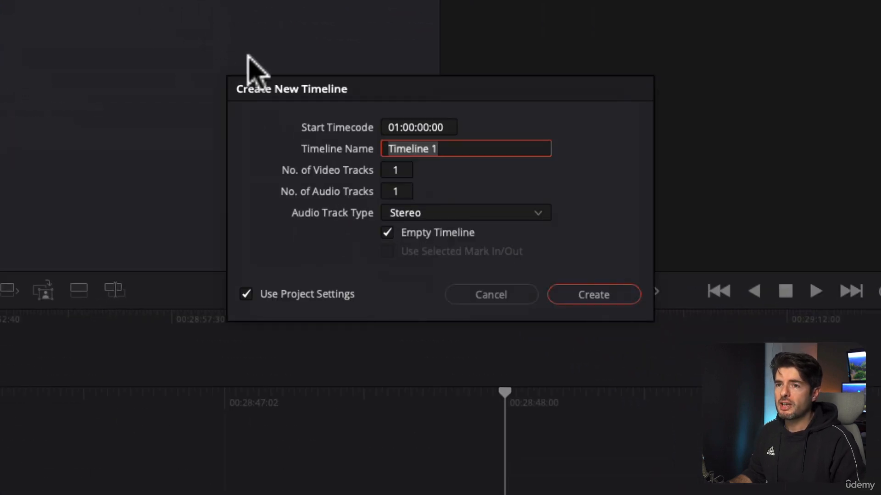
drag(534, 89, 485, 55)
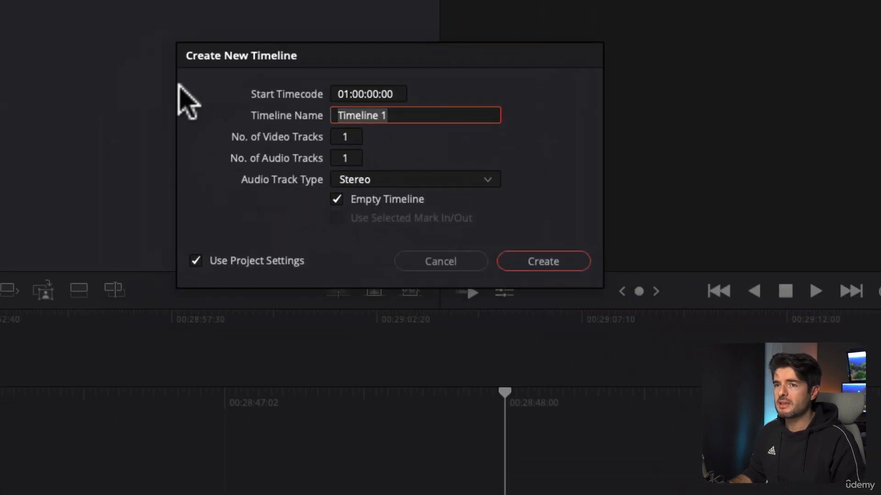
click(344, 94)
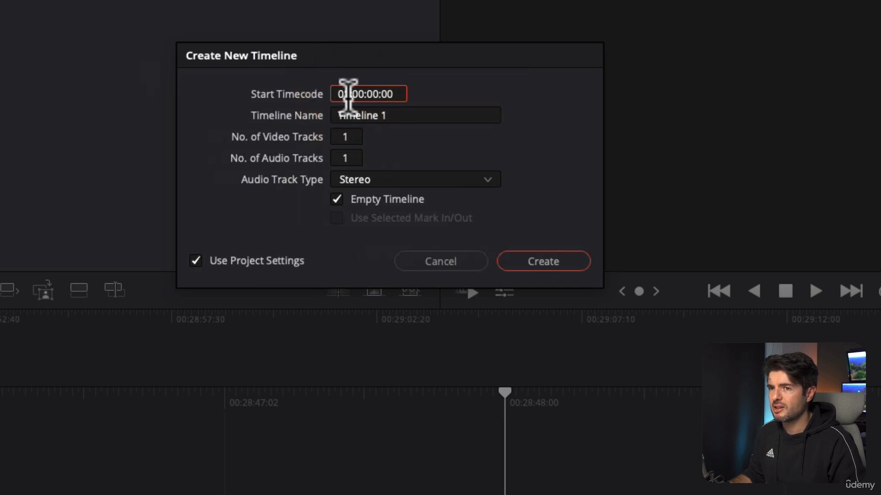
click(344, 94)
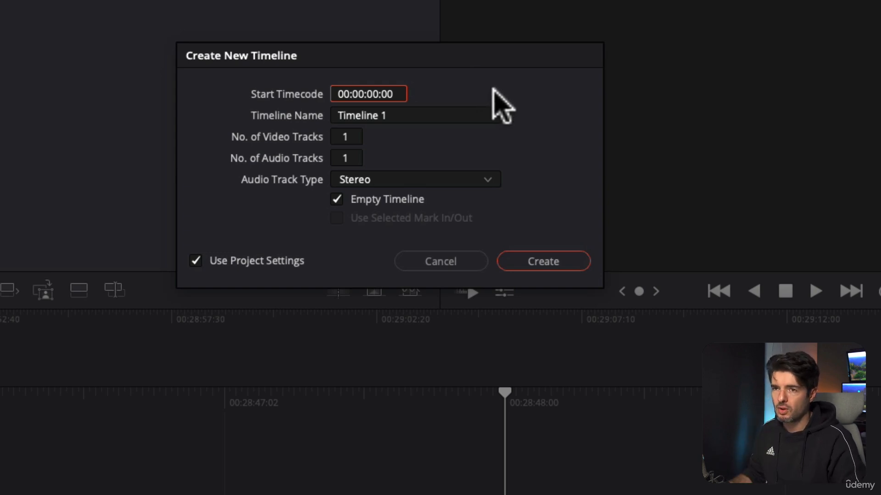
key(Tab)
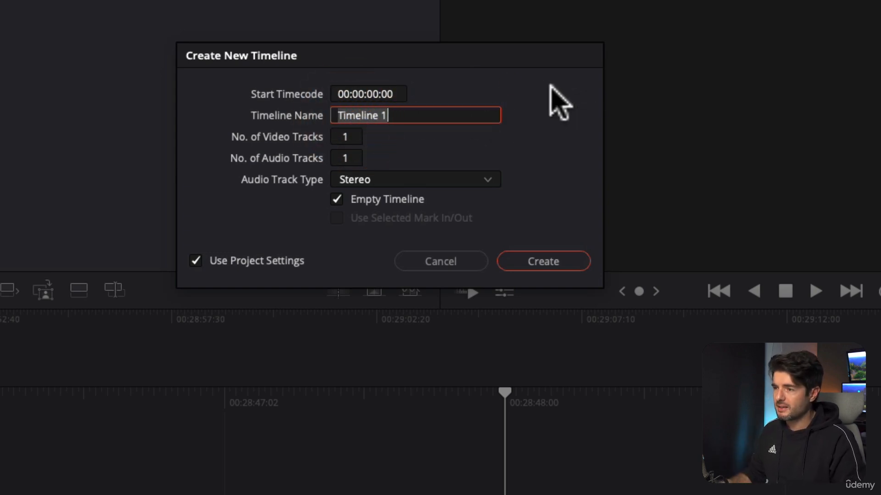
text(REEL 1)
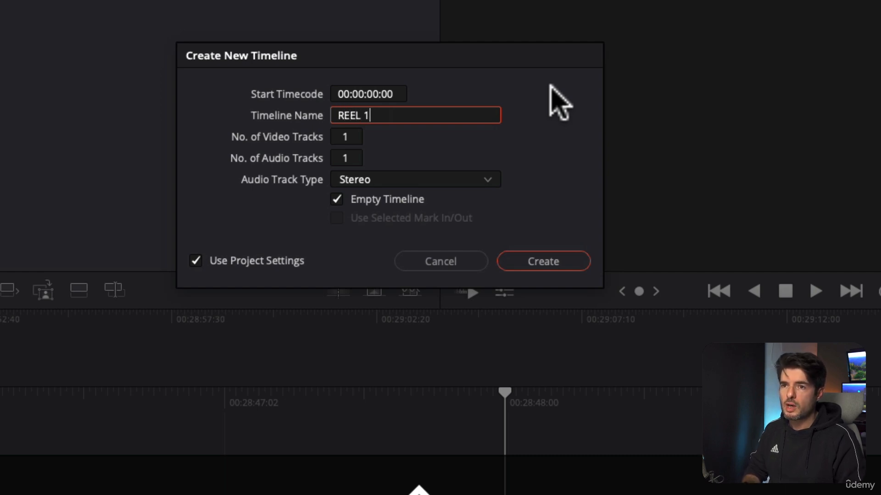
click(351, 137)
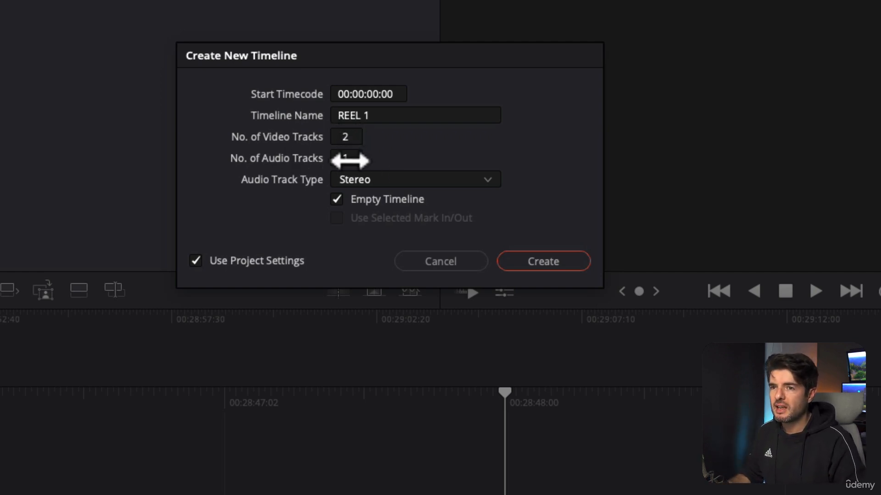
click(359, 149)
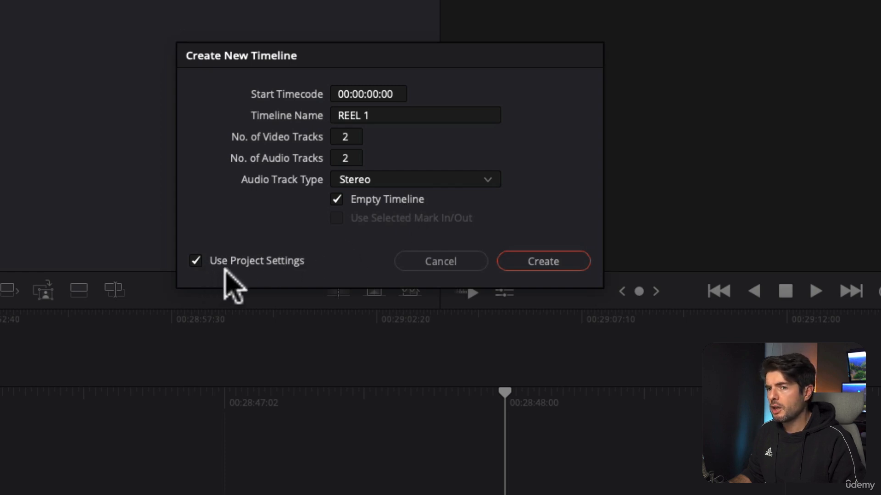
Disable the project settings for this timeline and give it vertical 1080 x 1920 HD resolution at 30 frames per second.
click(248, 260)
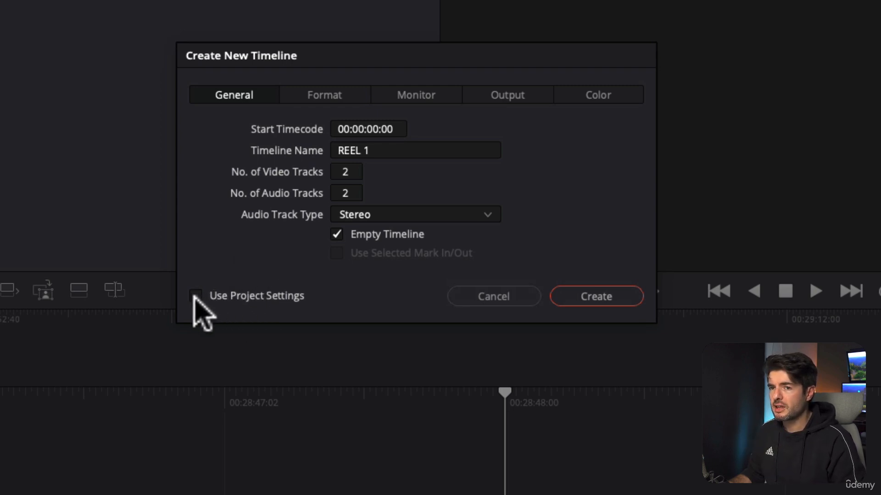
click(328, 95)
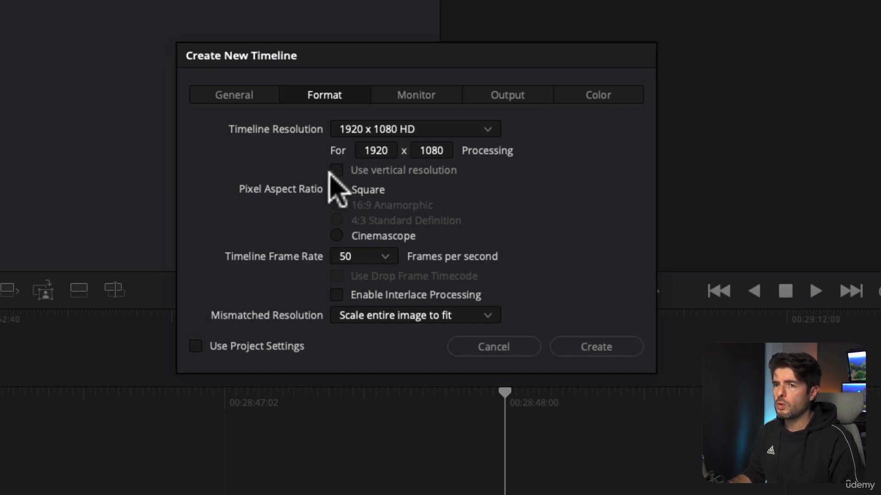
click(337, 170)
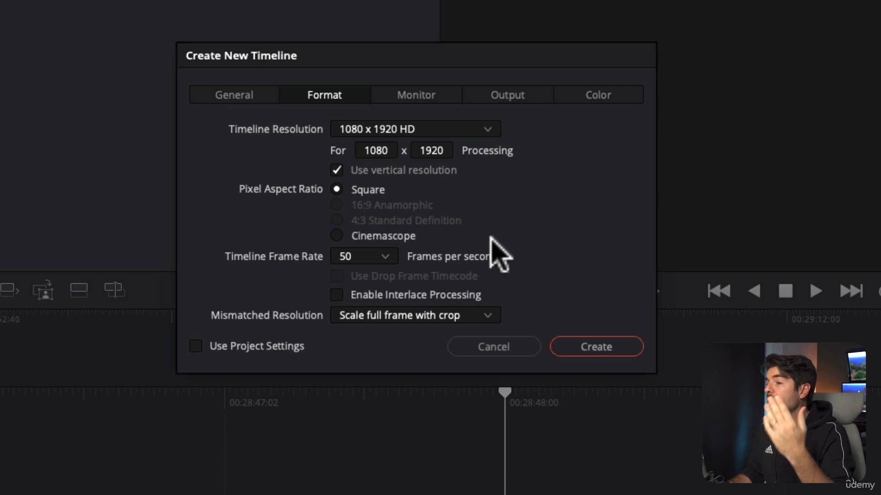
click(385, 255)
click(367, 392)
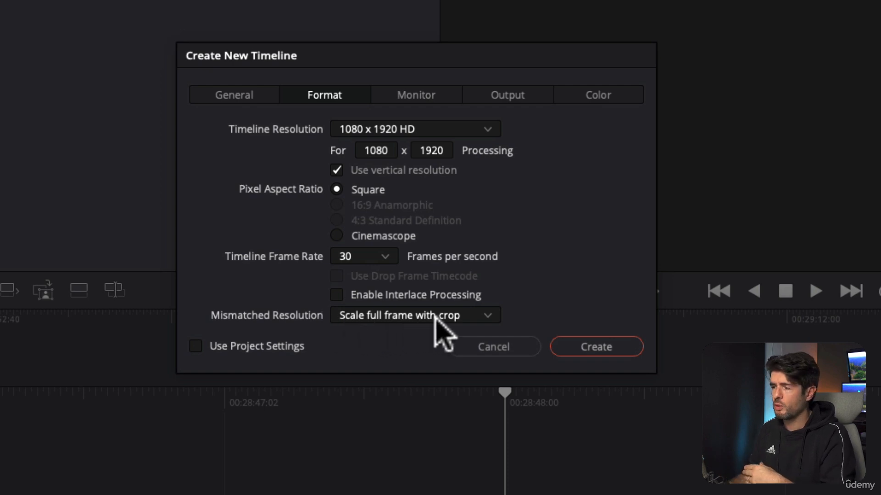
Review the monitor, output, color, general and format settings, and create the timeline.
click(401, 97)
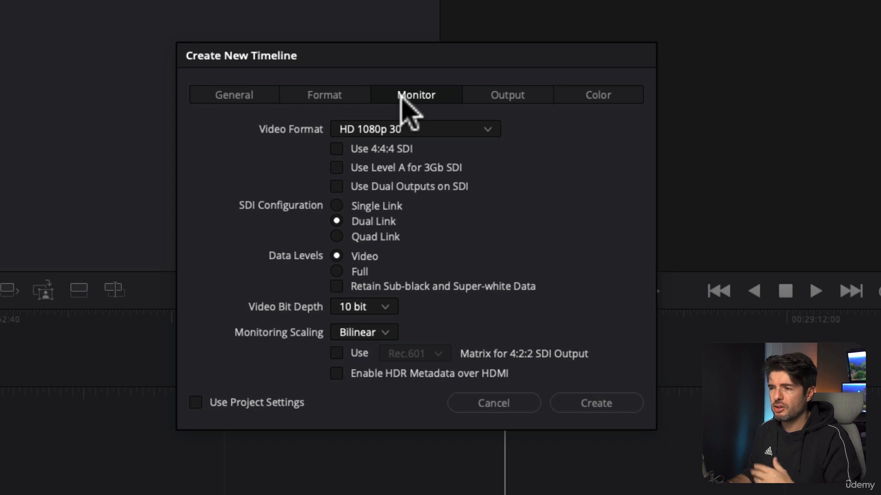
click(513, 106)
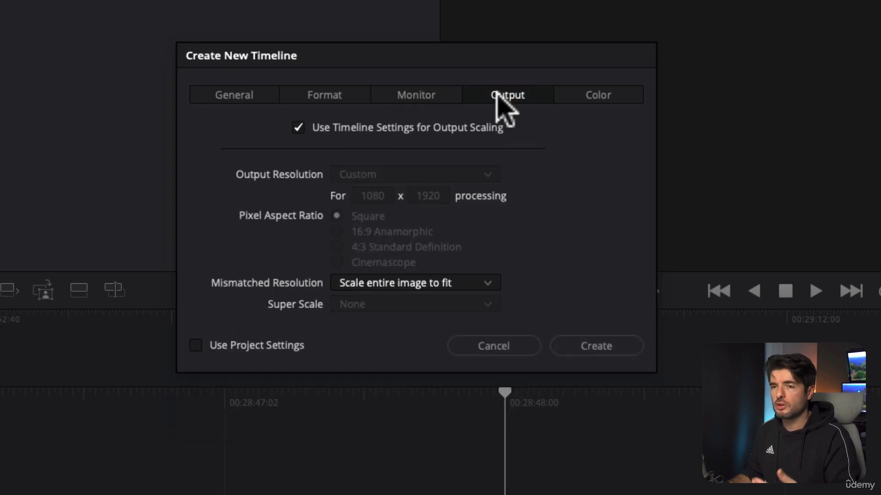
click(604, 104)
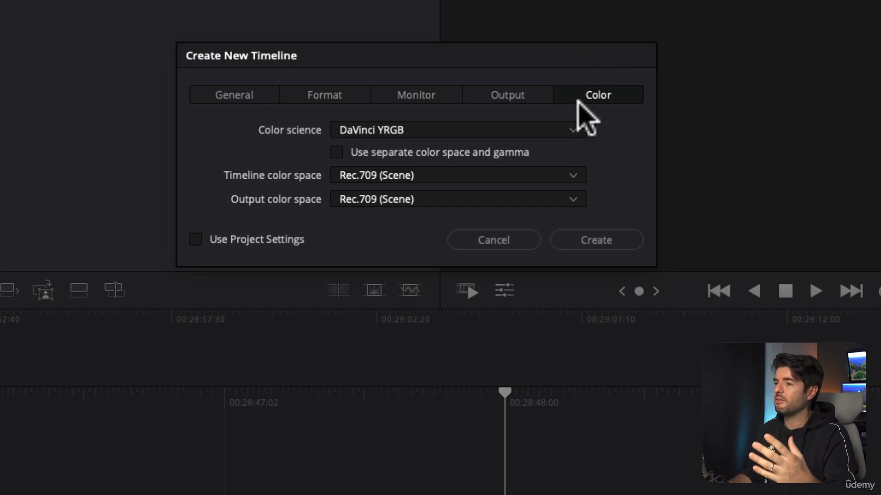
click(243, 96)
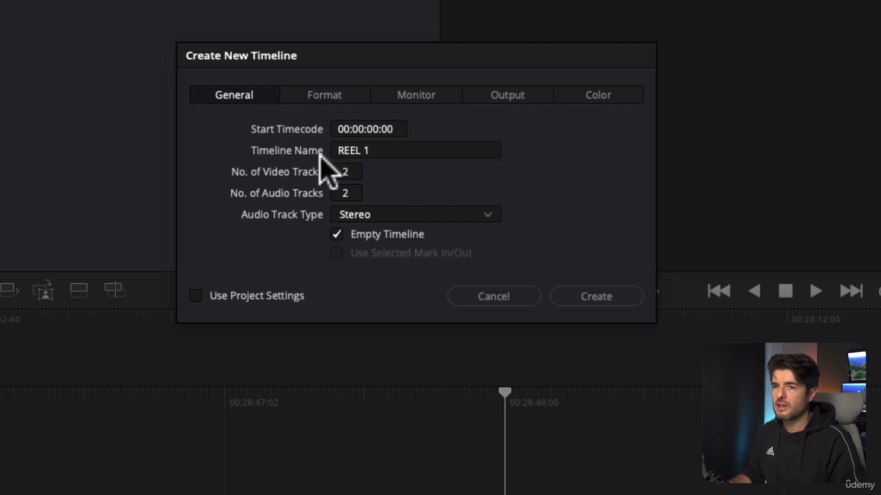
click(321, 91)
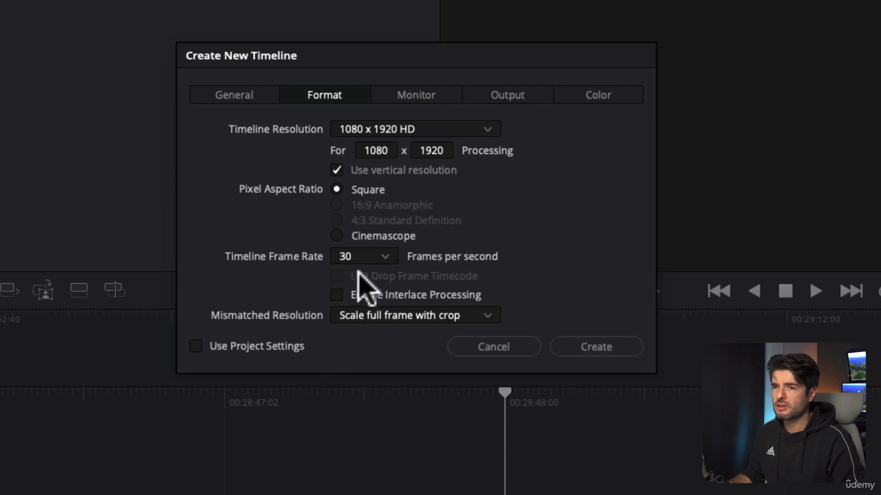
click(597, 349)
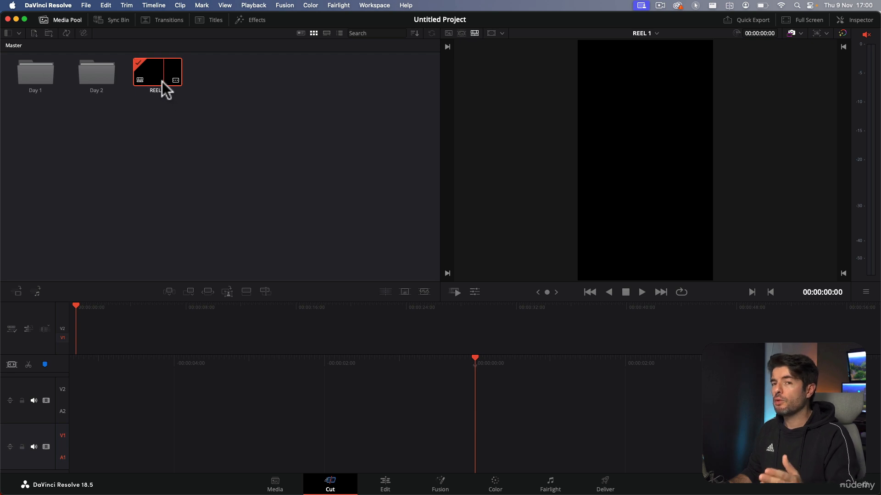
Move the REEL 1 timeline into the Day 1 bin, and open that bin to select its first clip.
drag(162, 71, 32, 77)
double_click(44, 82)
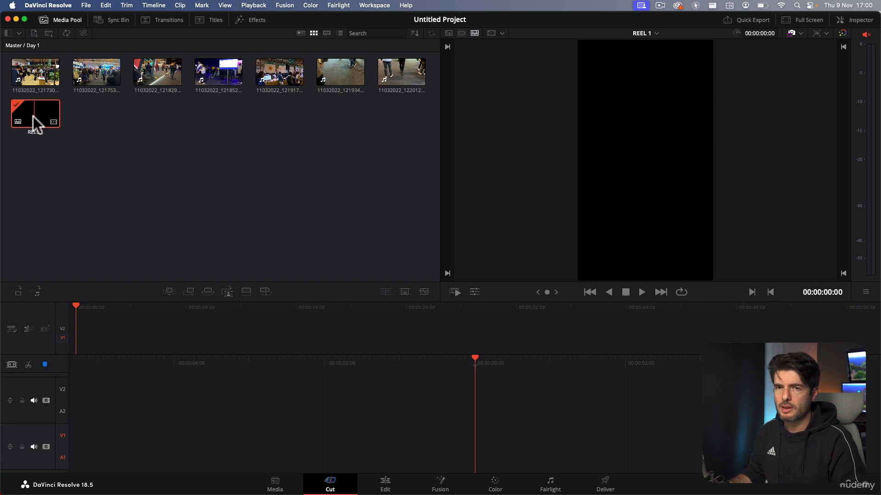
click(36, 72)
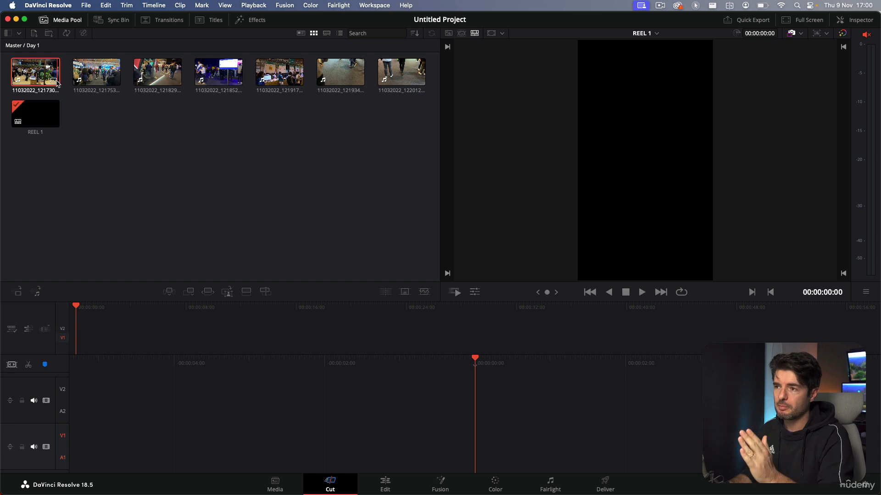
Load the first Day 1 clip, 11032022_121730.mov, into the viewer and scrub through its footage to 00:00:01:15.
click(23, 76)
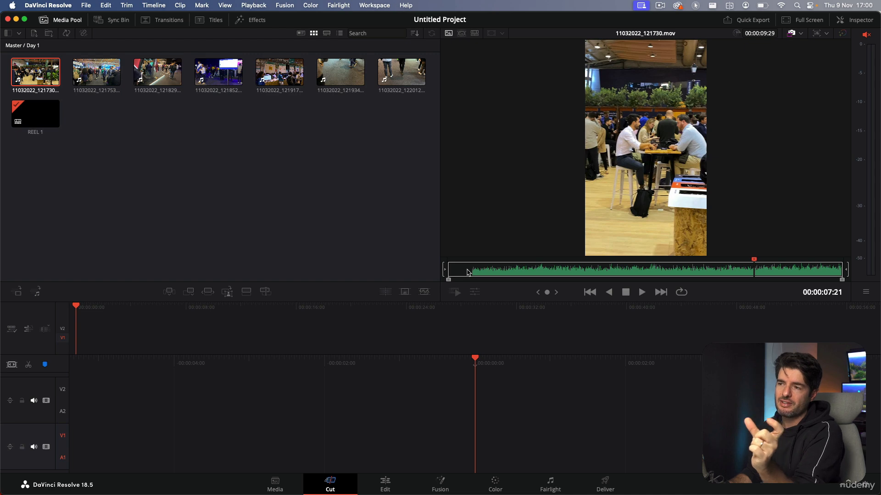
drag(479, 271, 497, 271)
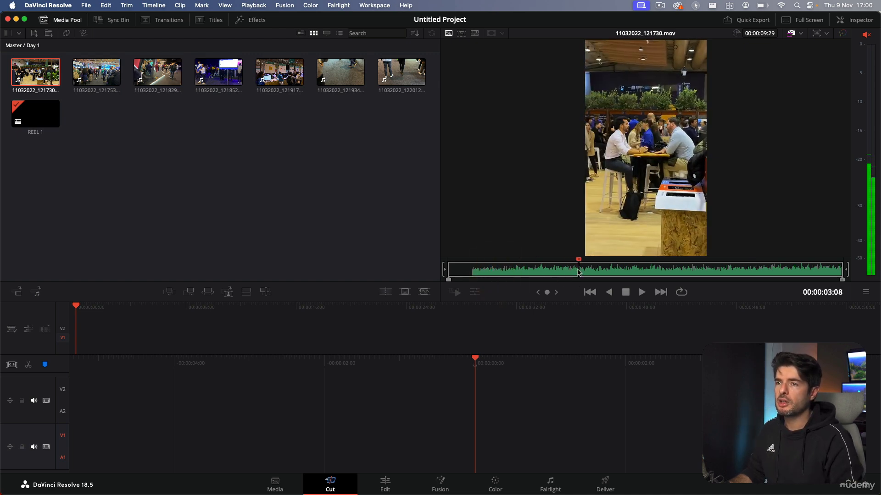
mouse_move(497, 270)
mouse_down()
mouse_move(576, 271)
mouse_move(502, 271)
mouse_up()
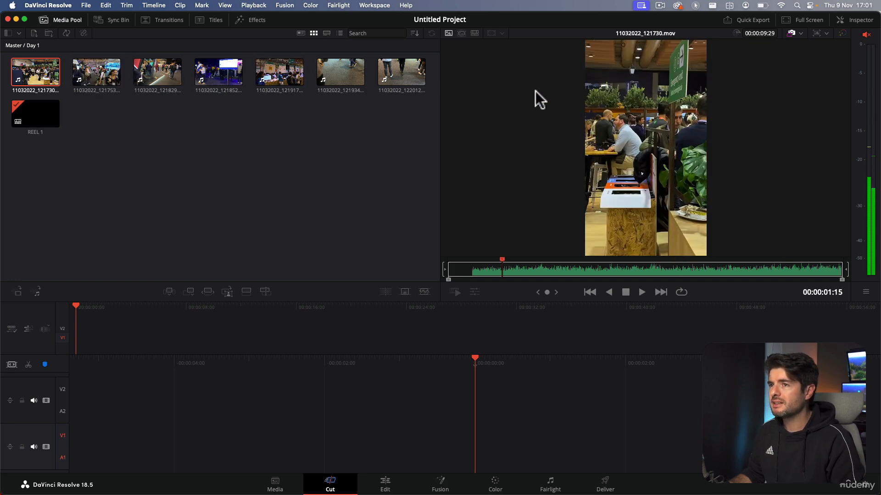
Compare the single-clip view with the source tape of all Day 1 clips, and scrub through the tape's first clip.
click(475, 47)
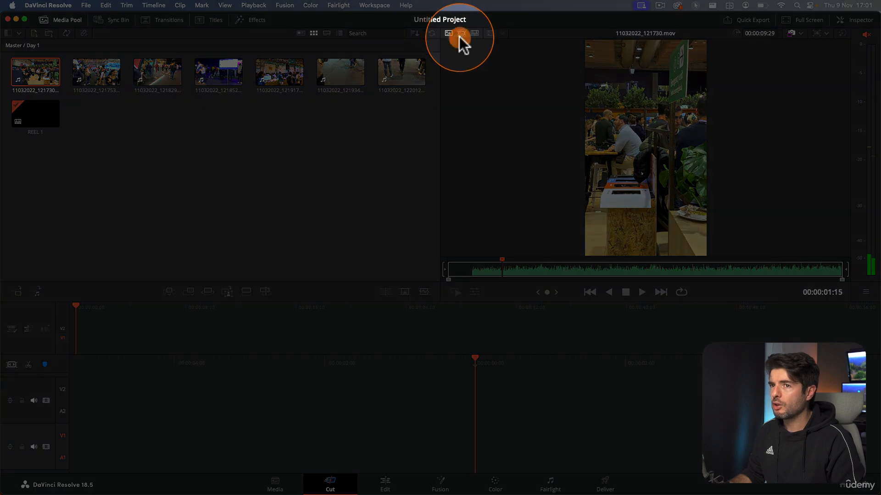
click(460, 34)
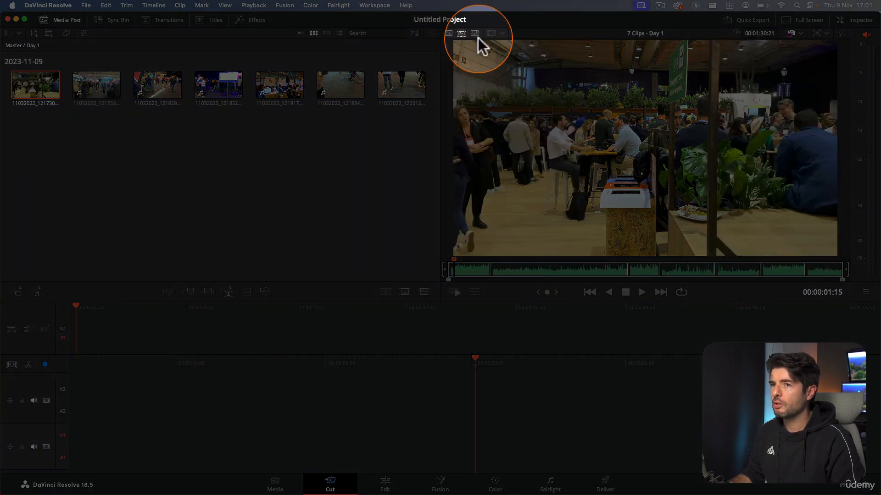
click(448, 33)
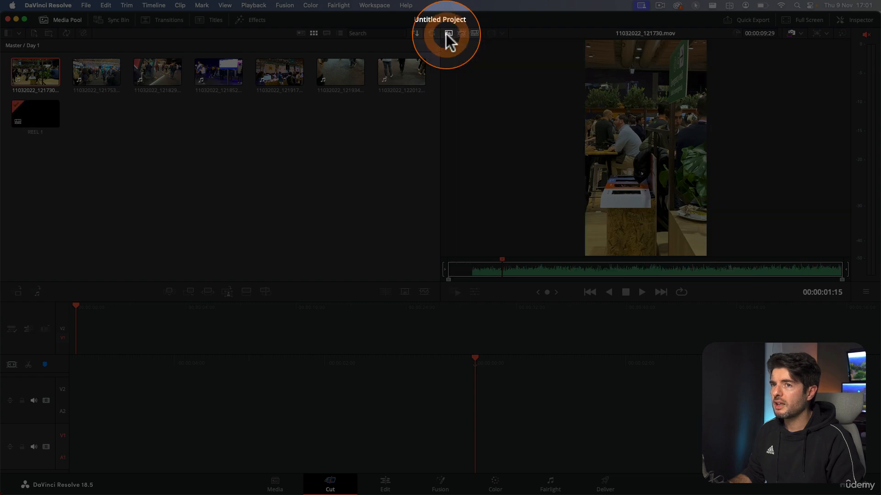
click(462, 35)
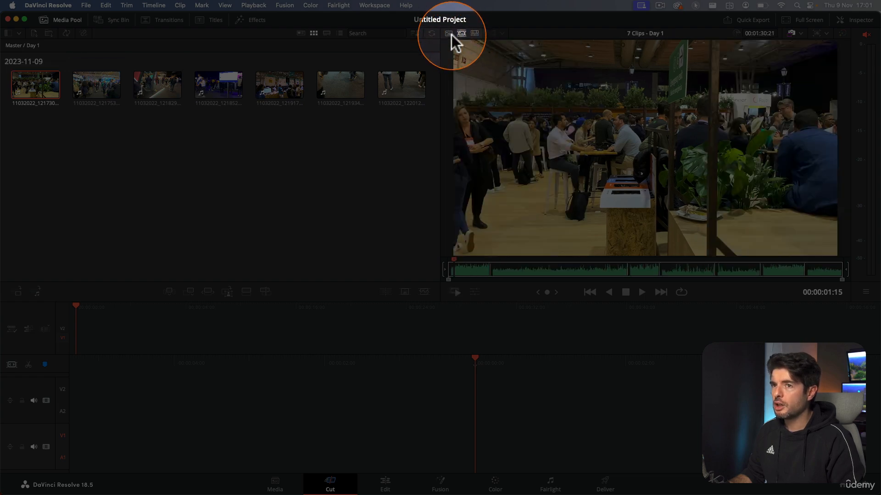
click(449, 34)
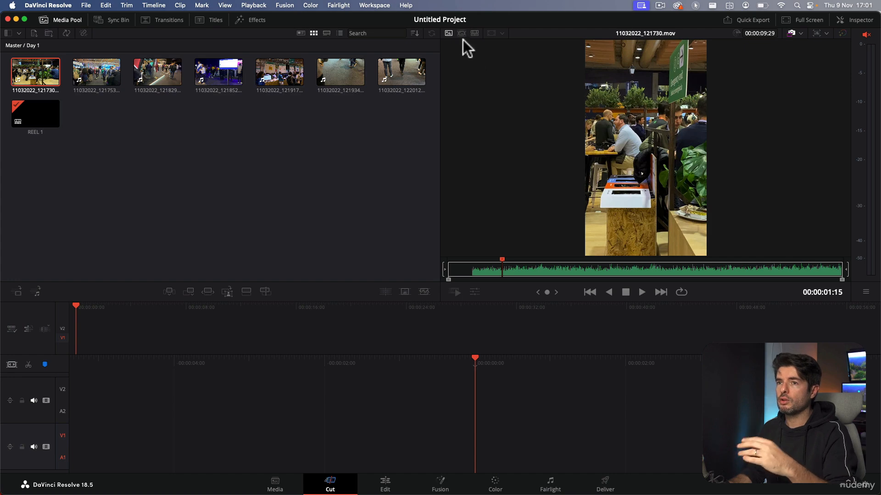
click(461, 34)
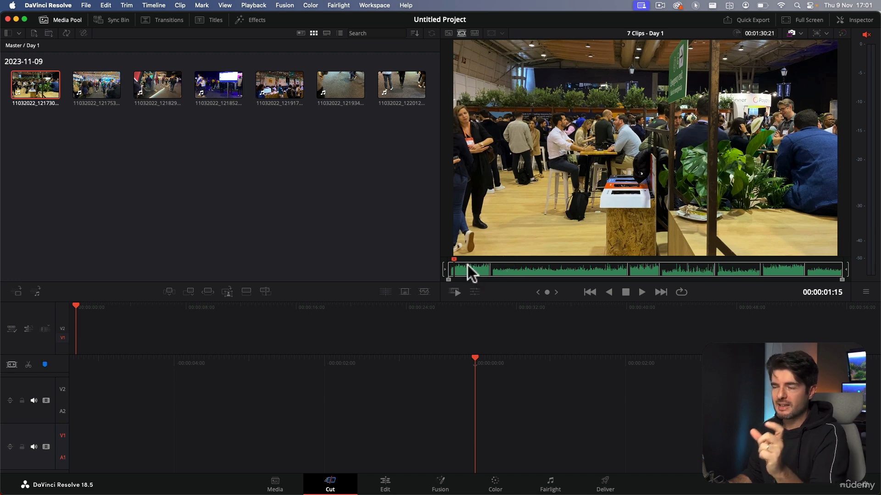
drag(467, 266, 475, 268)
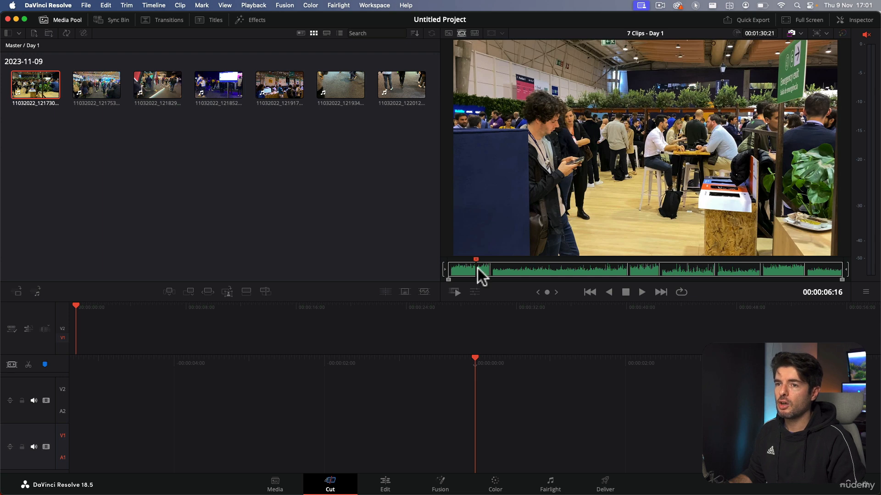
Mark a range on the Day 1 source tape with an in point at 00:00:19:09 and an out point at 00:00:39:20.
click(495, 271)
drag(496, 270, 530, 274)
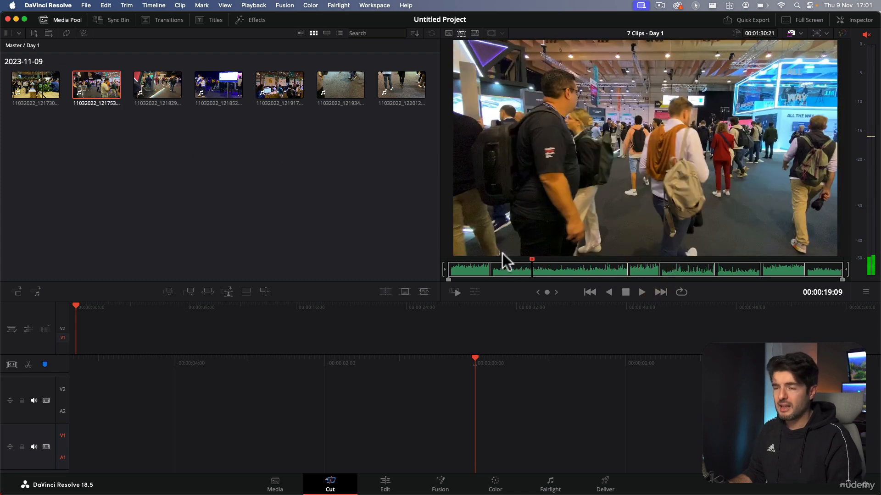
key(i)
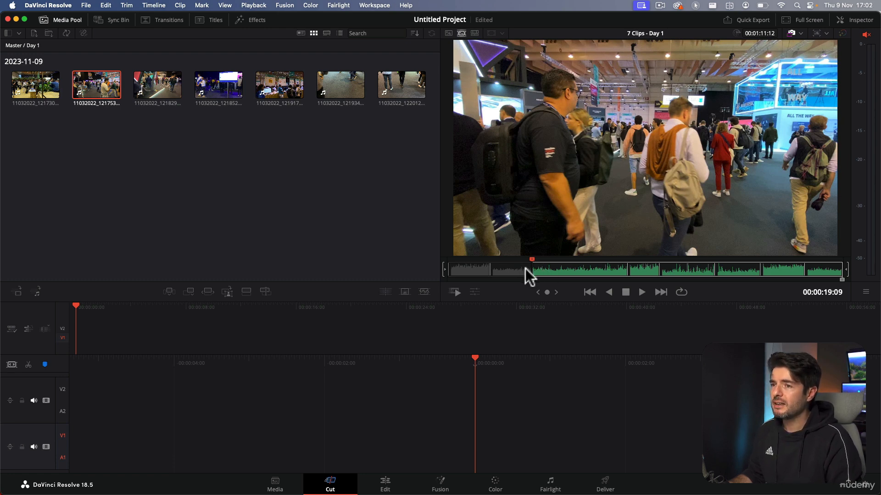
drag(572, 275, 620, 273)
key(o)
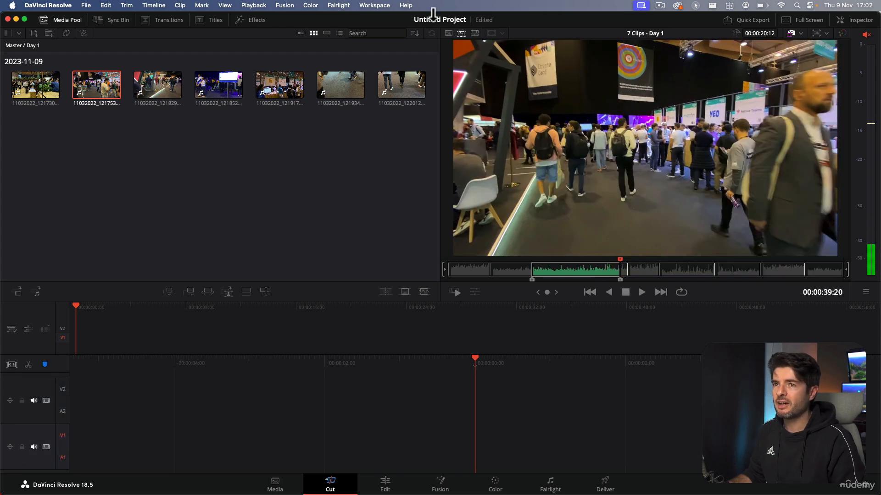
Scrub 11032022_121753.mov as a single clip, compare it with the marked source tape, and return to the single-clip view.
click(448, 34)
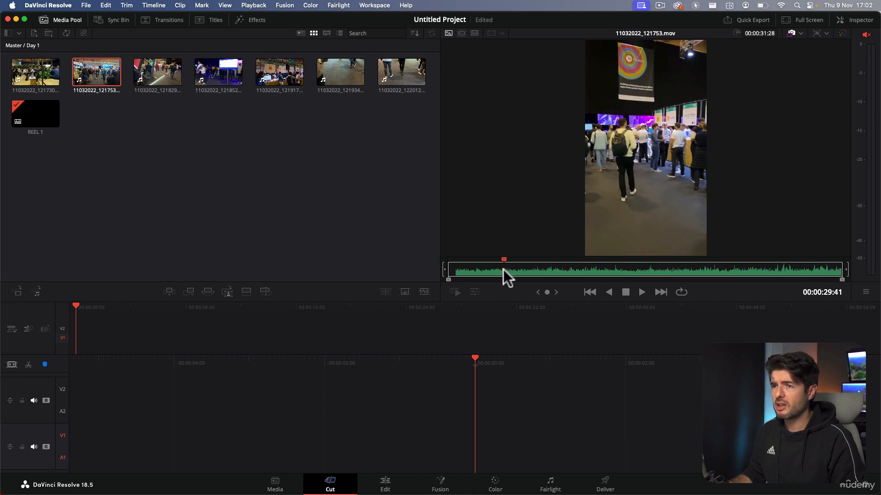
mouse_move(503, 268)
mouse_down()
mouse_move(397, 267)
mouse_move(859, 262)
mouse_move(415, 268)
mouse_move(769, 269)
mouse_up()
click(457, 32)
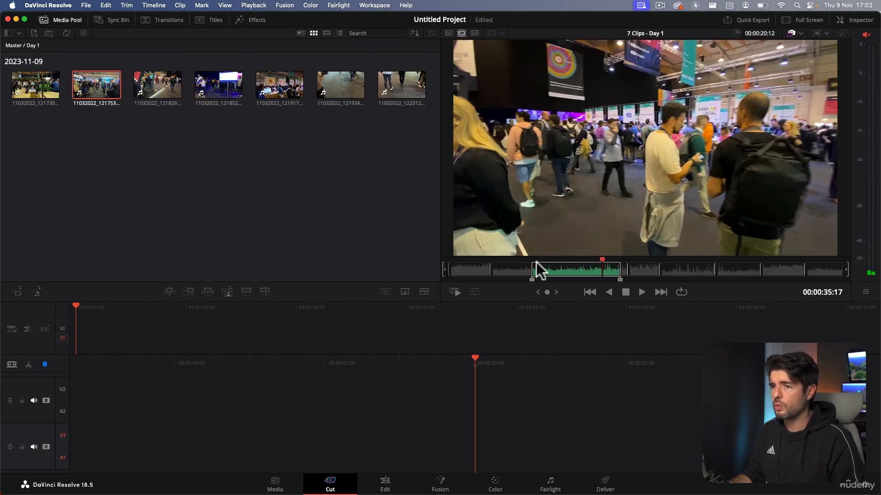
click(448, 33)
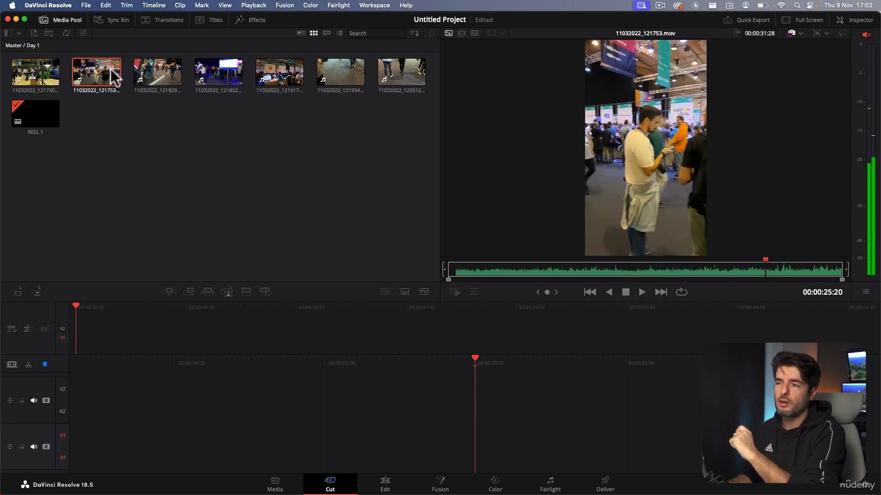
Place the whole 11032022_121753 clip at the start of REEL 1 on video track 1.
drag(94, 82, 77, 323)
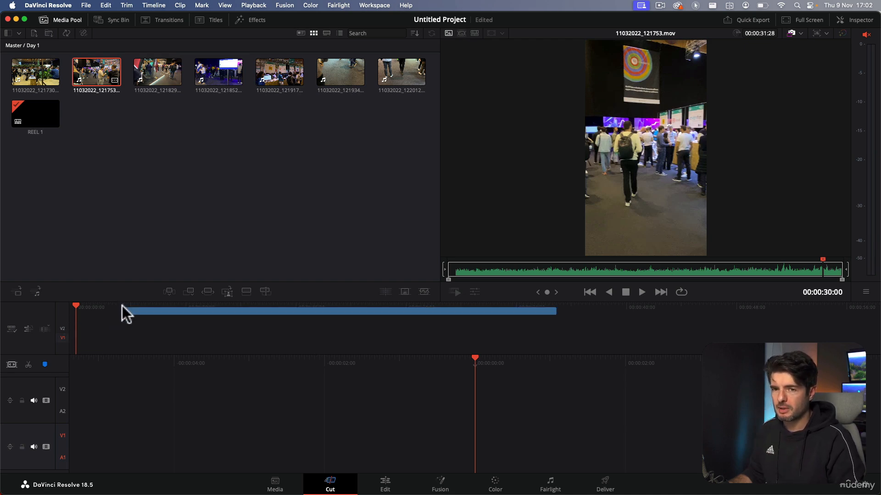
drag(126, 335, 544, 392)
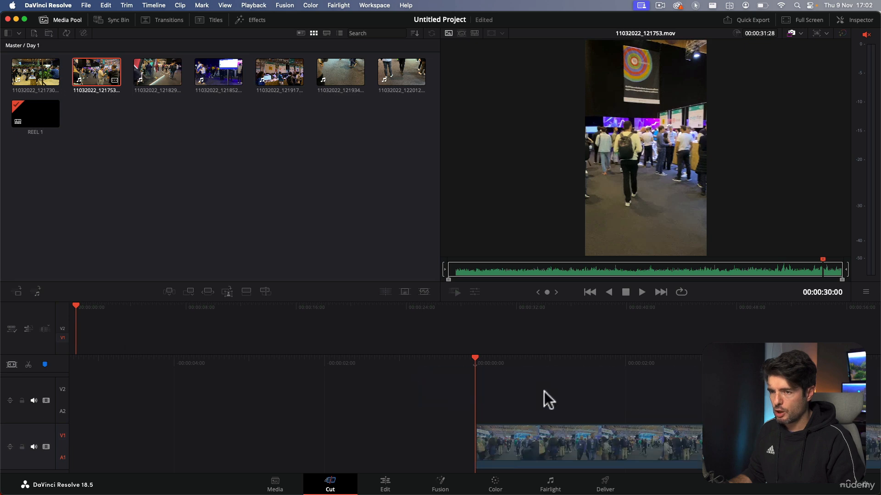
drag(510, 443, 95, 337)
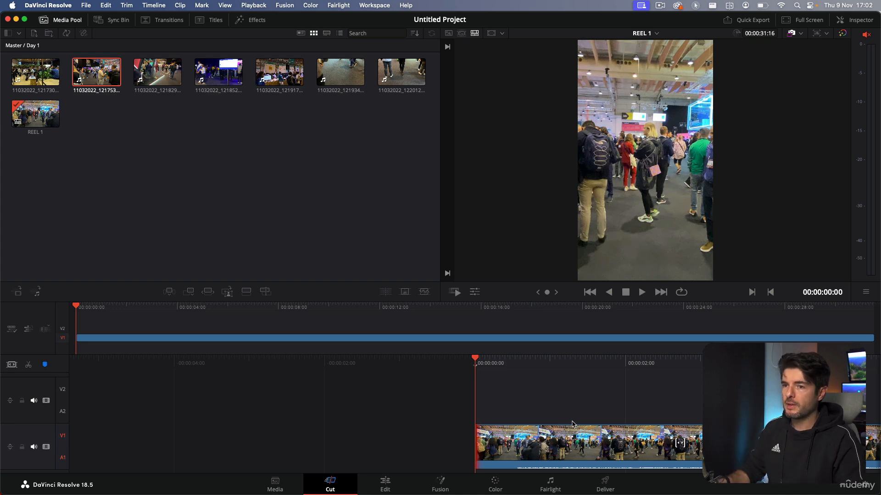
Scrub through REEL 1 in the overview timeline and park the playhead at 00:00:18:18.
drag(76, 304, 288, 303)
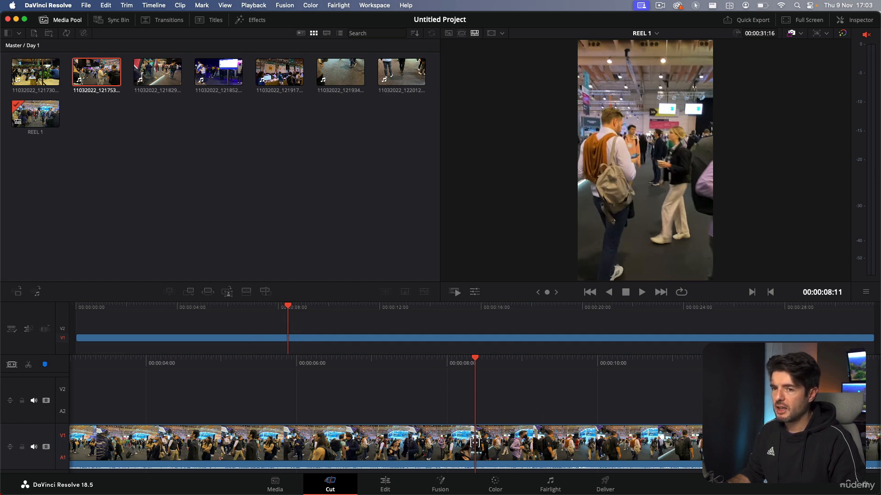
key(alt)
click(394, 342)
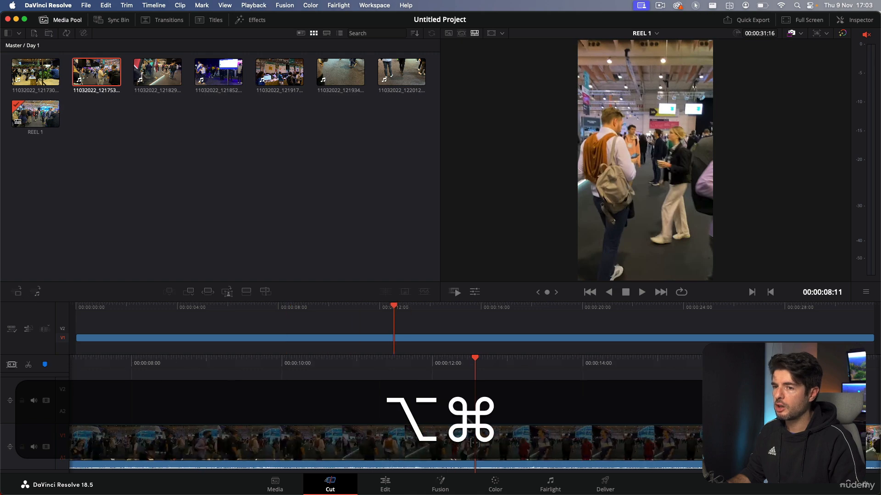
drag(402, 307, 546, 336)
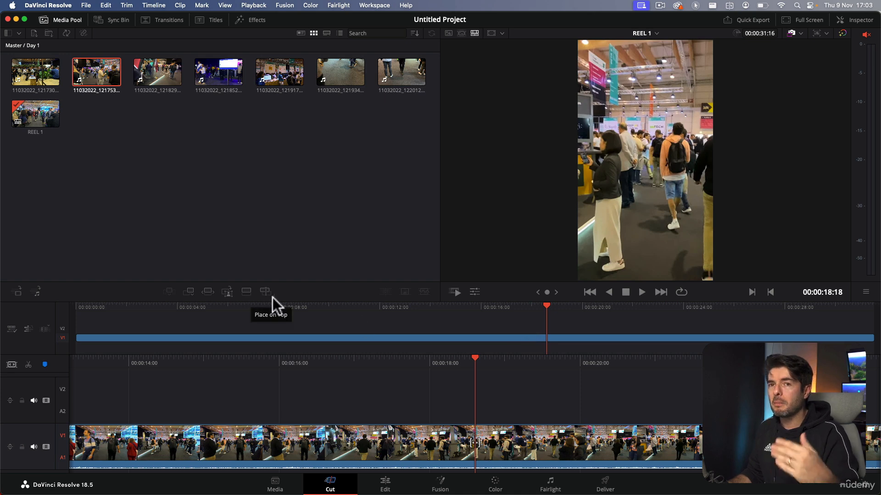
Open clip 11032022_121829.mov in the viewer and mark its in point at 00:00:02:35 and out point at 00:00:04:09.
click(153, 72)
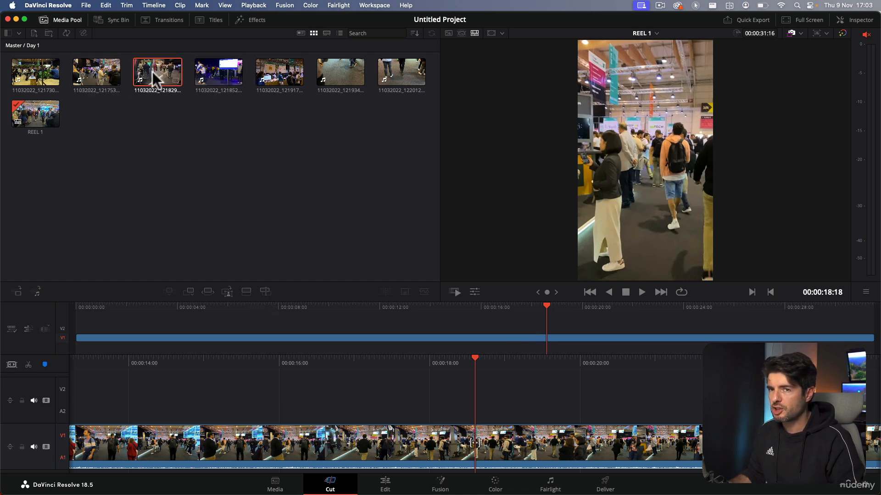
double_click(152, 71)
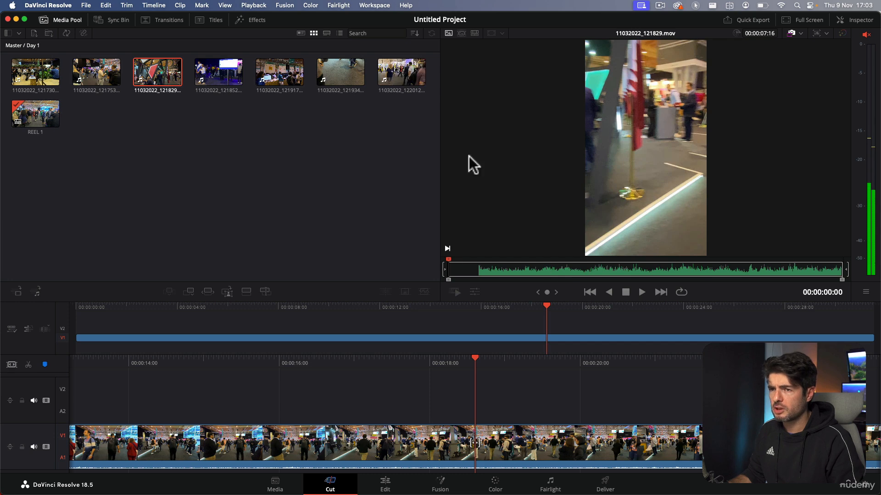
drag(556, 274, 594, 276)
key(i)
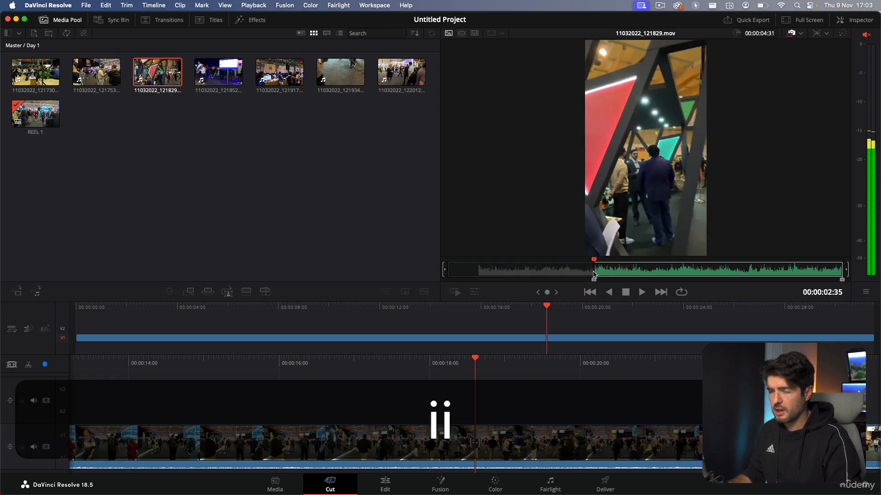
click(673, 270)
key(o)
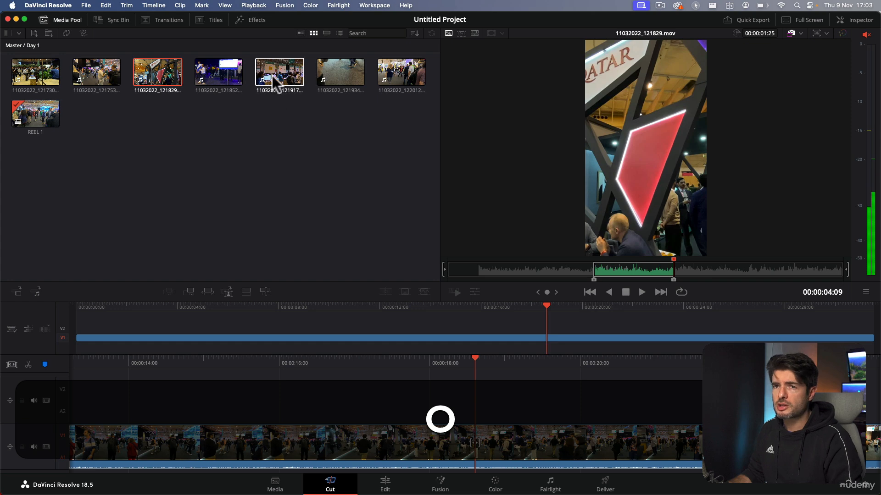
Try placing the marked 11032022_121829 section at the playhead, and append clip 11032022_121852 to the end of REEL 1 on video track 1.
drag(150, 80, 476, 338)
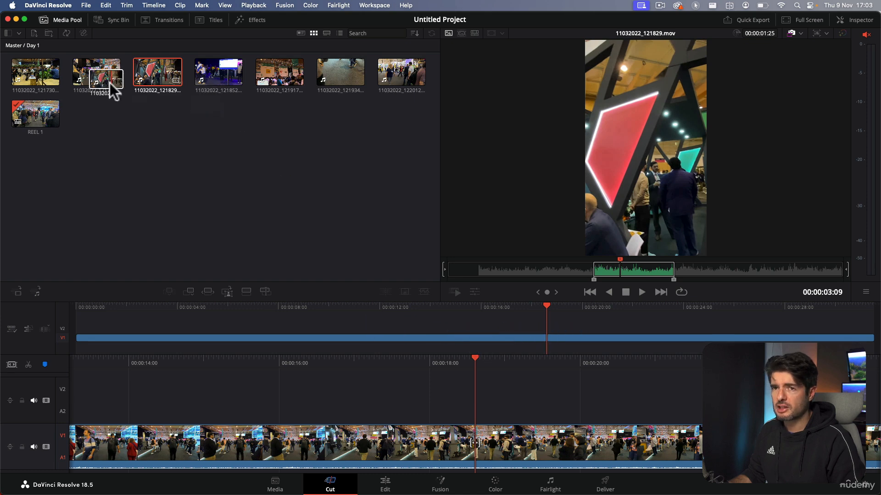
drag(217, 75, 869, 340)
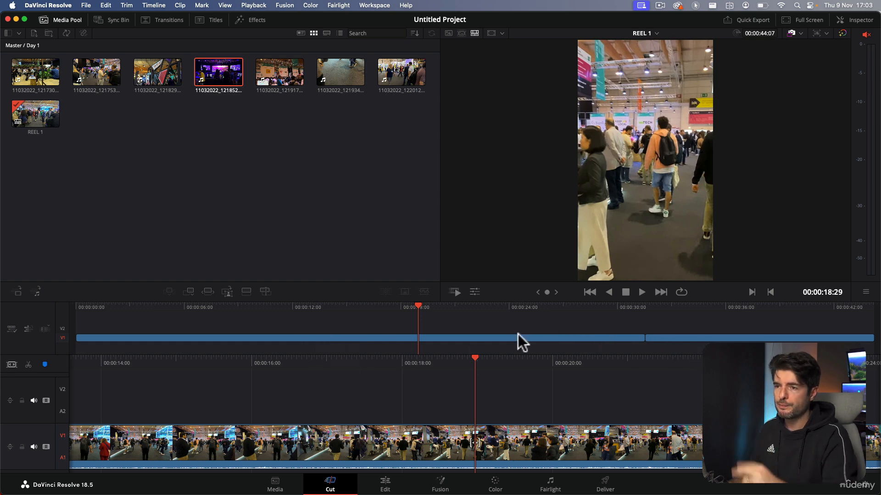
Select the last clip in REEL 1 and scrub both timelines to 00:00:30:11, just before the cut to that clip.
drag(407, 318, 568, 337)
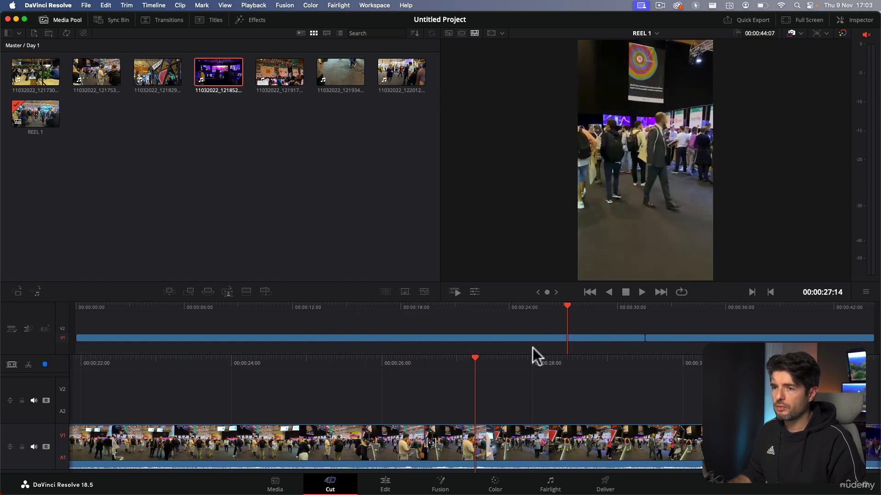
click(734, 337)
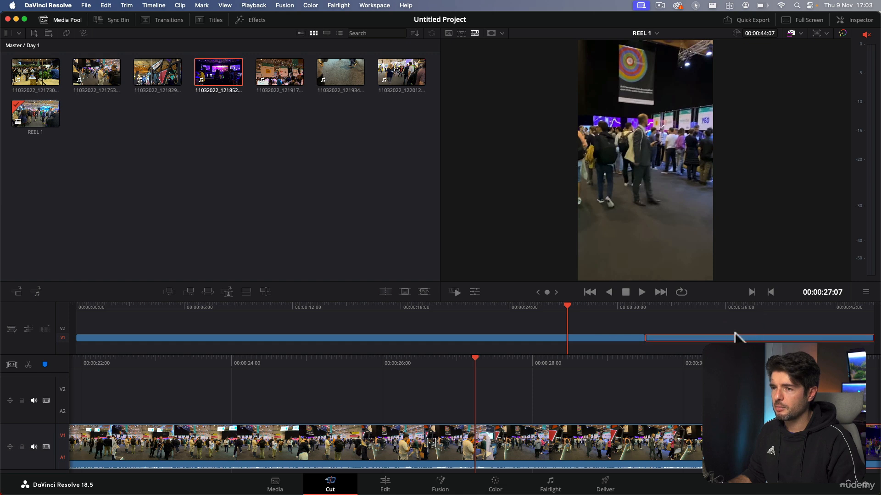
drag(596, 308, 643, 324)
drag(495, 356, 535, 365)
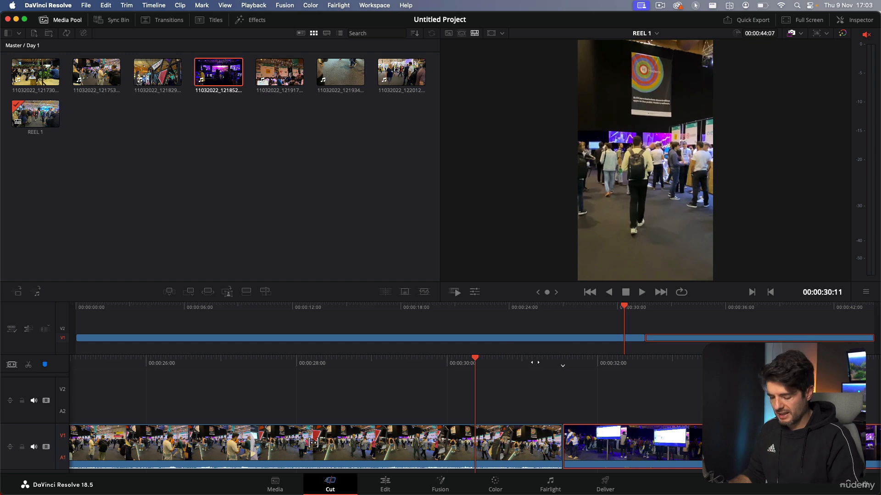
Play REEL 1 forward across the cut into the last clip, and play it back in reverse.
key(space)
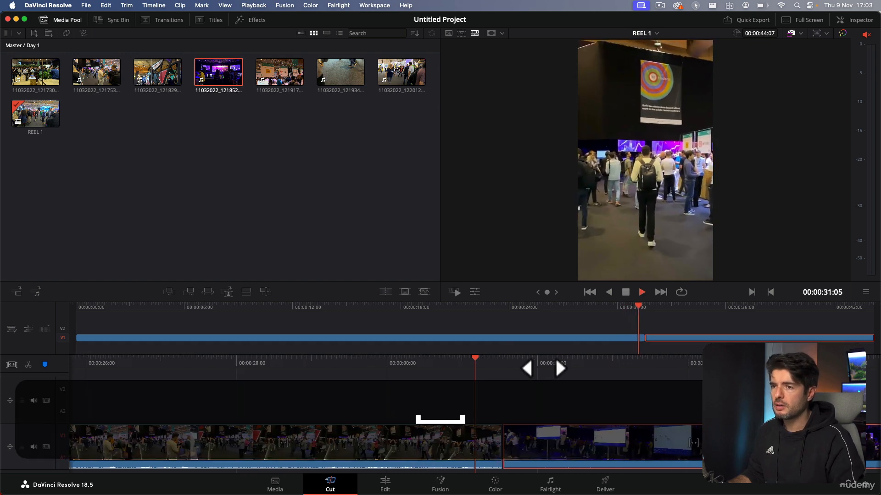
click(490, 358)
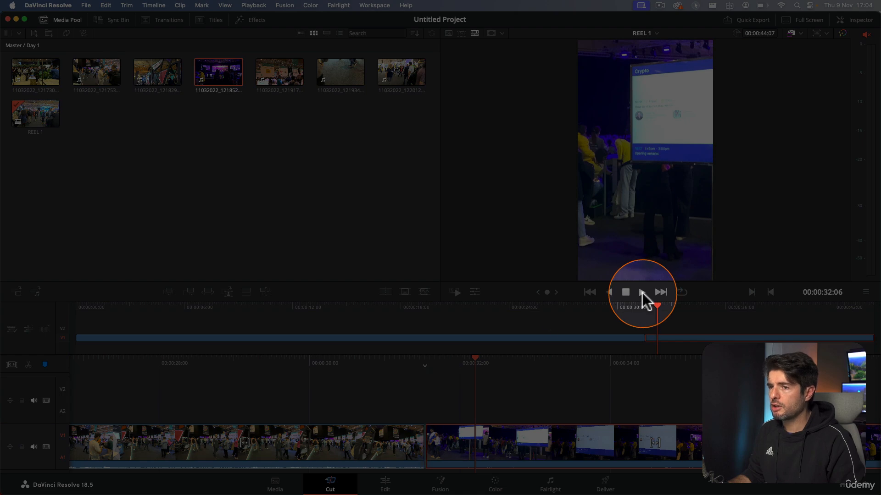
click(642, 293)
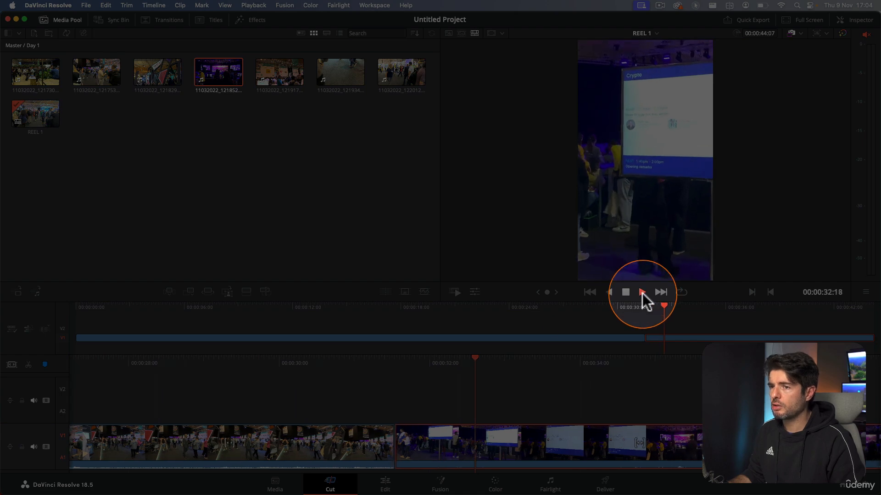
click(610, 293)
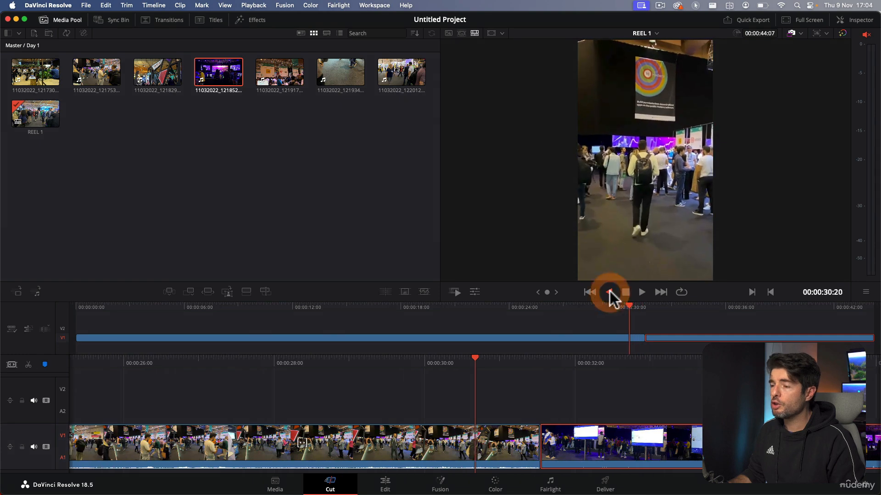
Stop the reverse playback, and shuttle REEL 1 forward at 2x and backward at 4x around the last cut.
click(622, 292)
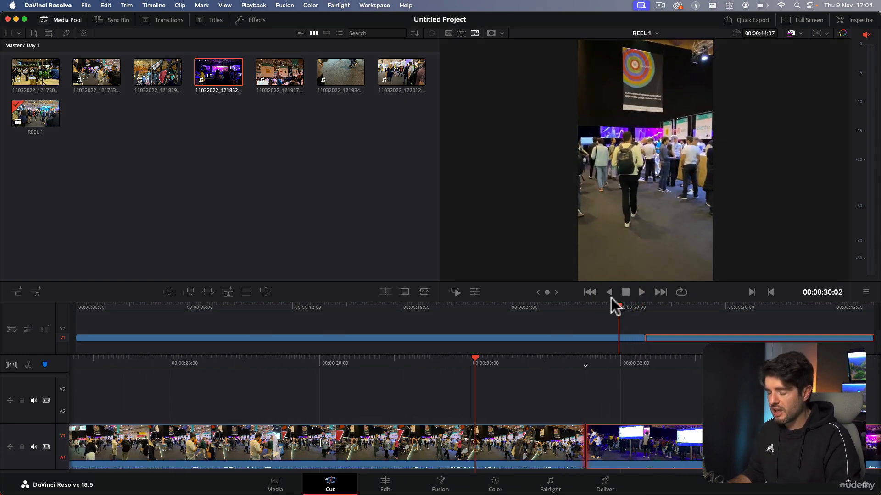
key(l)
key(l)
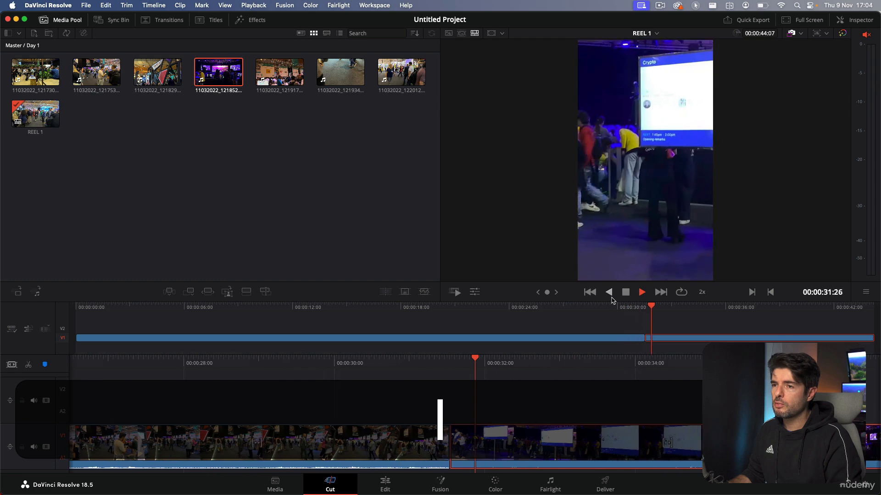
key(j)
key(j)
key(j)
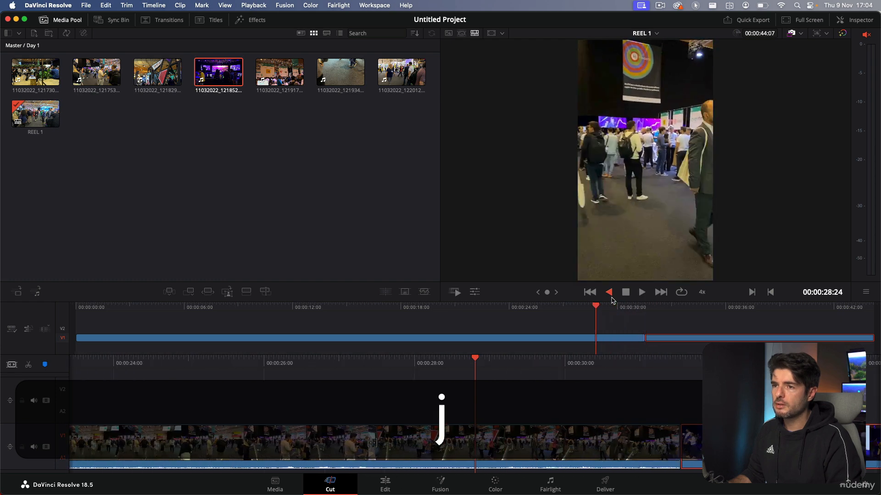
key(k)
Shuttle REEL 1 forward at 2x, play it forward and in reverse at normal speed, and stop playback.
key(l)
key(l)
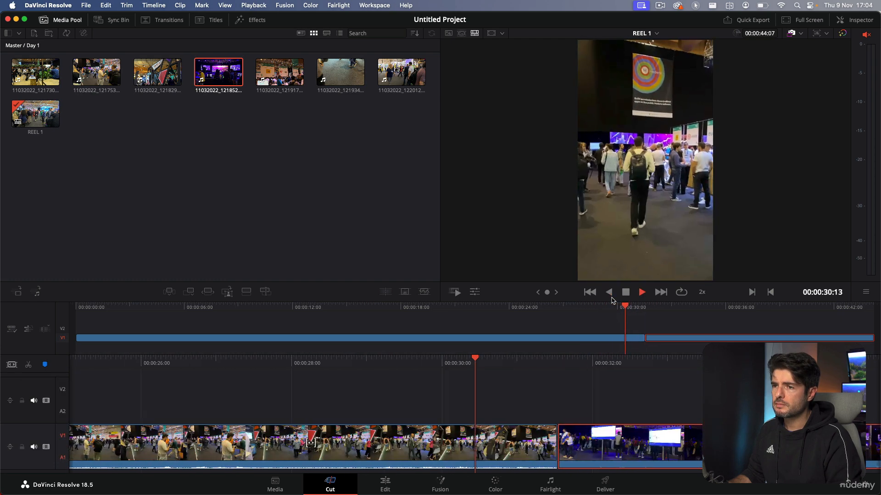
key(k)
key(l)
key(j)
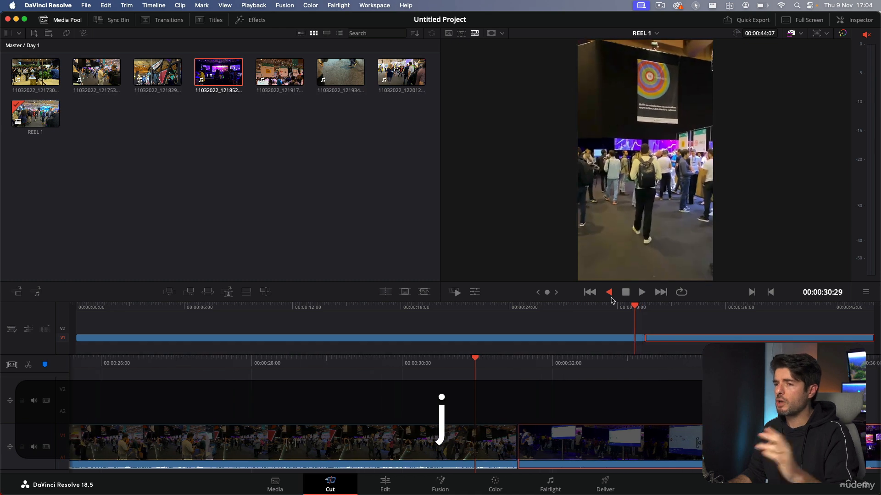
key(k)
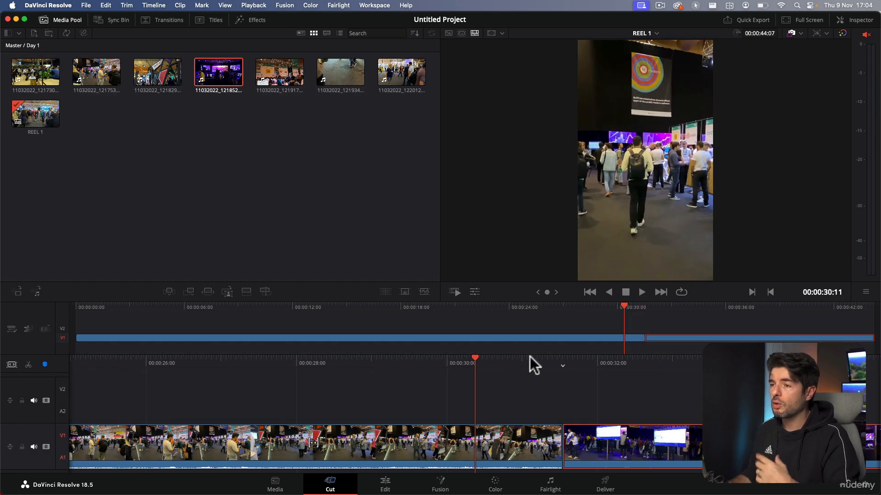
Scrub and play REEL 1 around the cut into the last clip, and stop the playhead at 00:00:29:22.
drag(668, 312, 587, 312)
key(l)
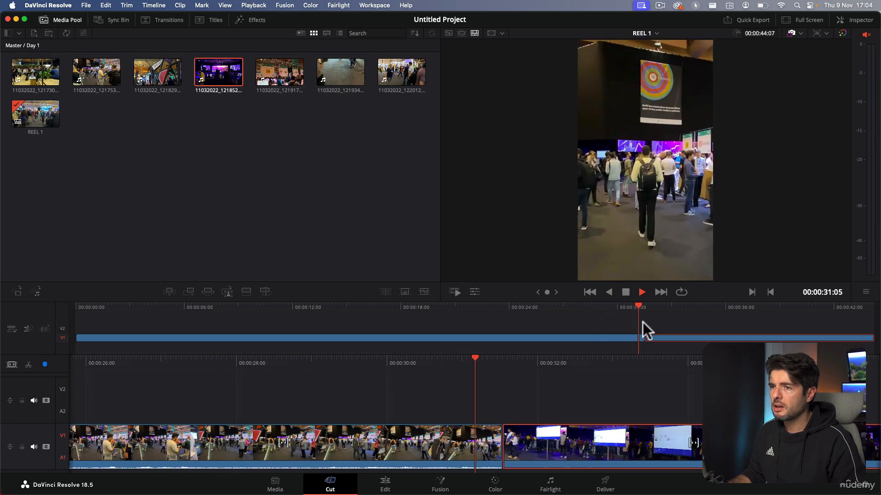
key(space)
key(j)
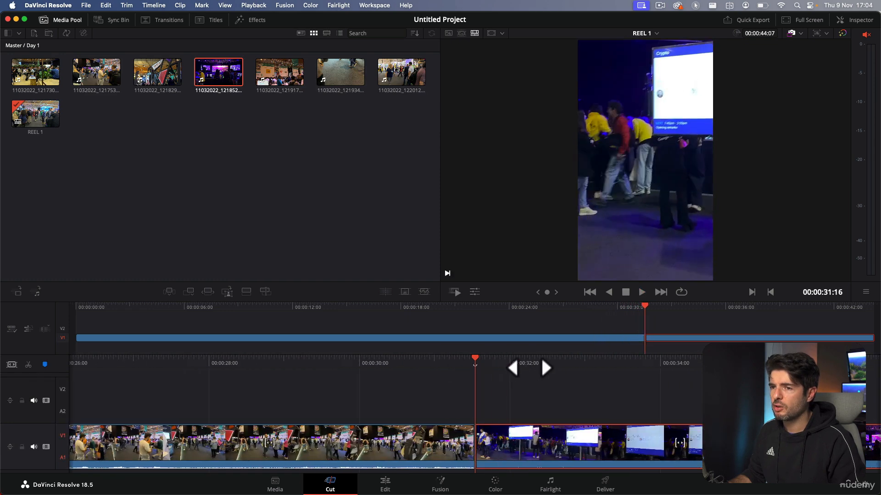
key(k)
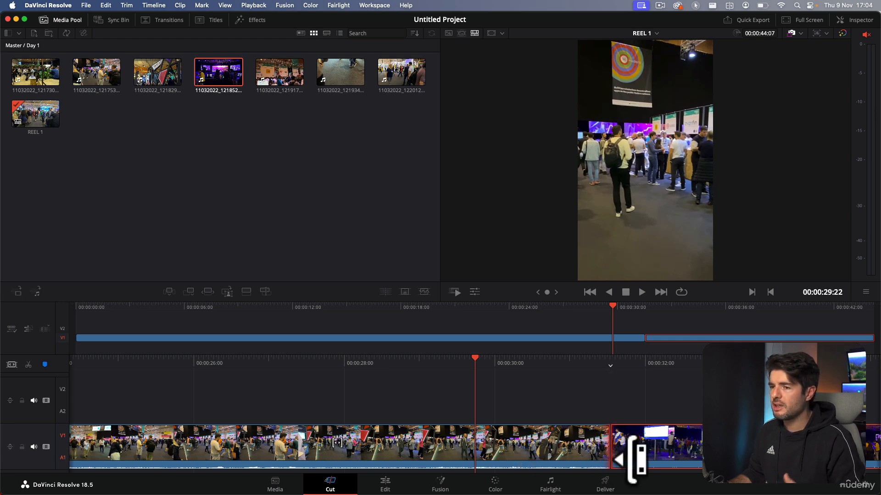
Trim the end of the first clip in REEL 1 back to the playhead at 00:00:29:22.
click(561, 457)
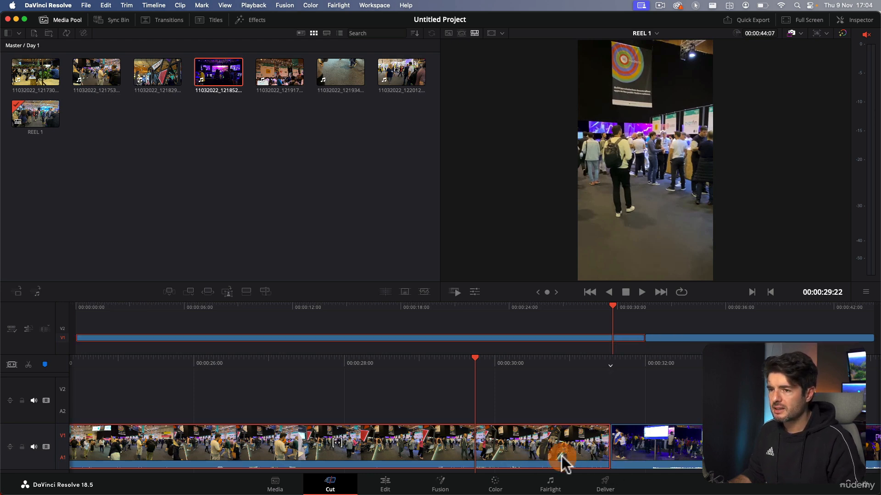
click(603, 443)
drag(604, 444, 477, 463)
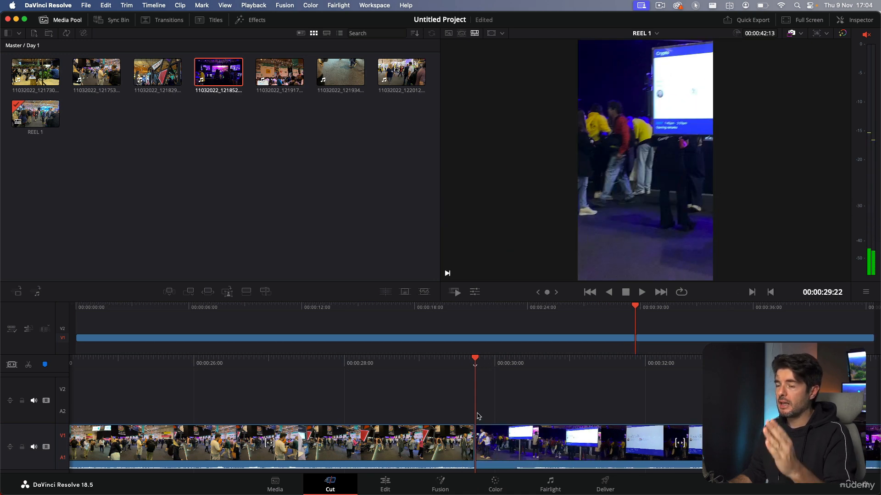
Split the first clip in REEL 1 at 00:00:03:25 and delete the section before the split.
drag(488, 364, 739, 369)
drag(253, 323, 148, 329)
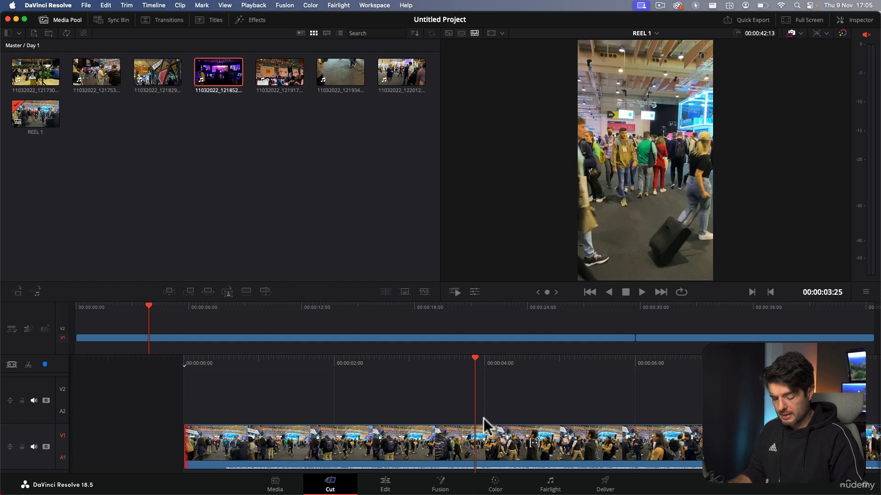
key(super+b)
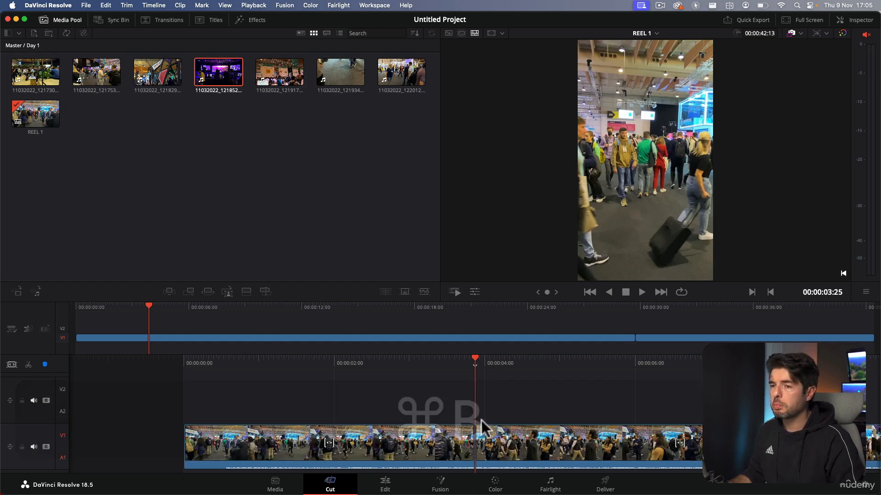
click(456, 452)
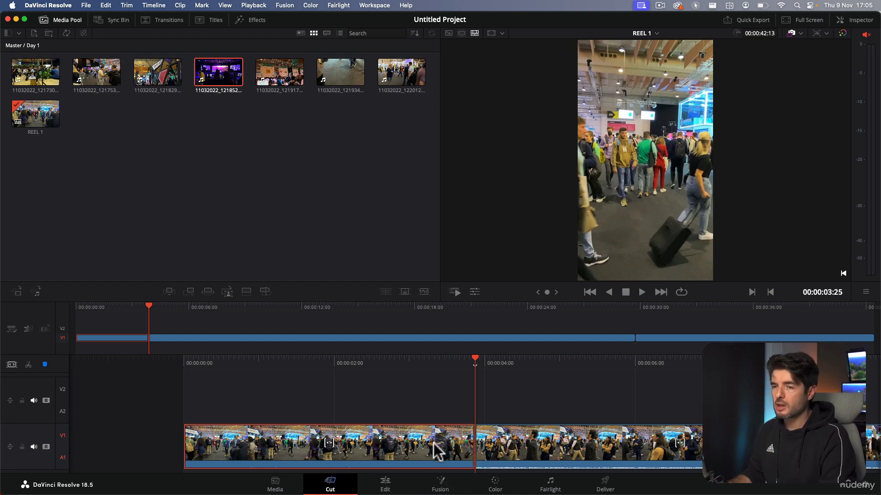
key(BackSpace)
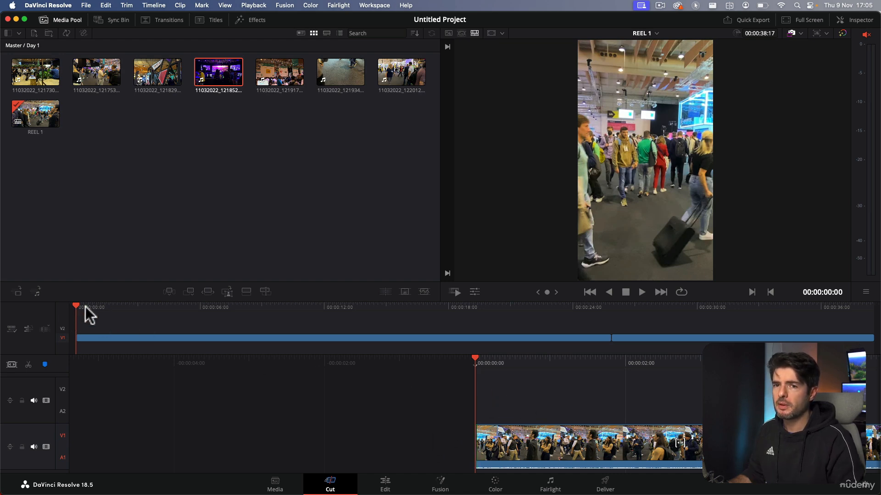
Split the first clip at 00:00:09:04 and 00:00:14:21, and delete the section between the two splits.
drag(86, 307, 366, 291)
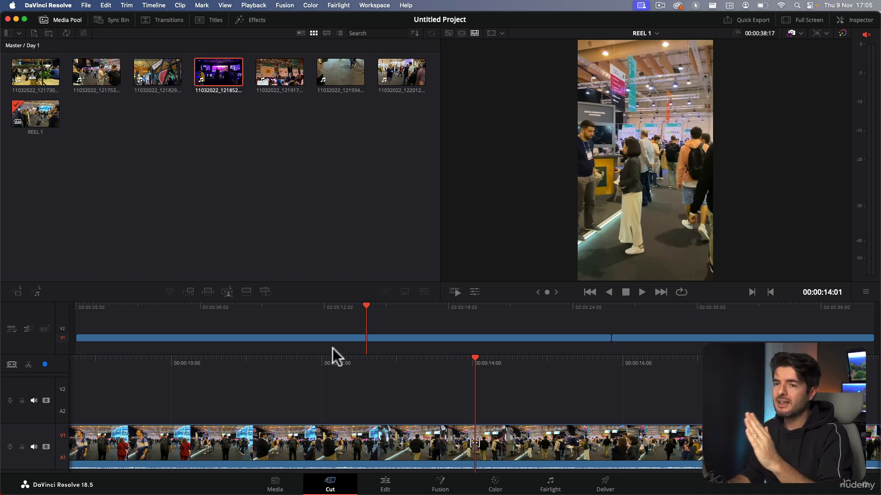
drag(342, 306, 265, 311)
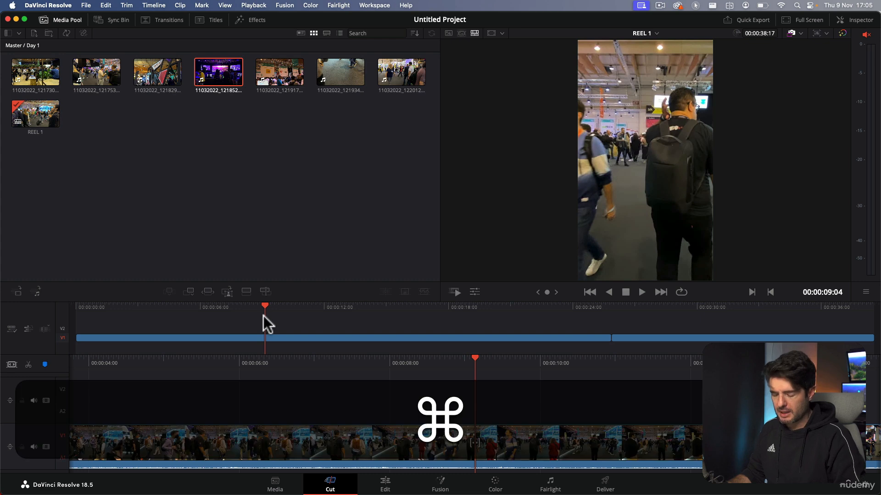
key(super+b)
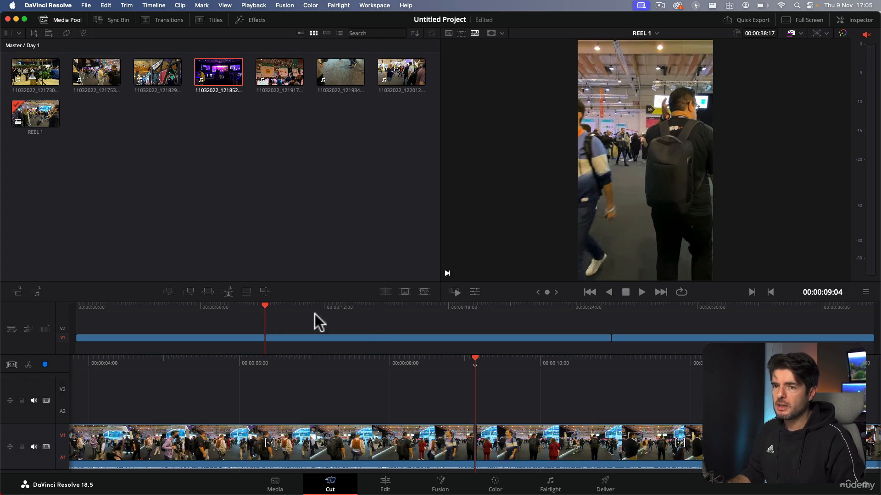
drag(347, 316, 388, 315)
key(super+b)
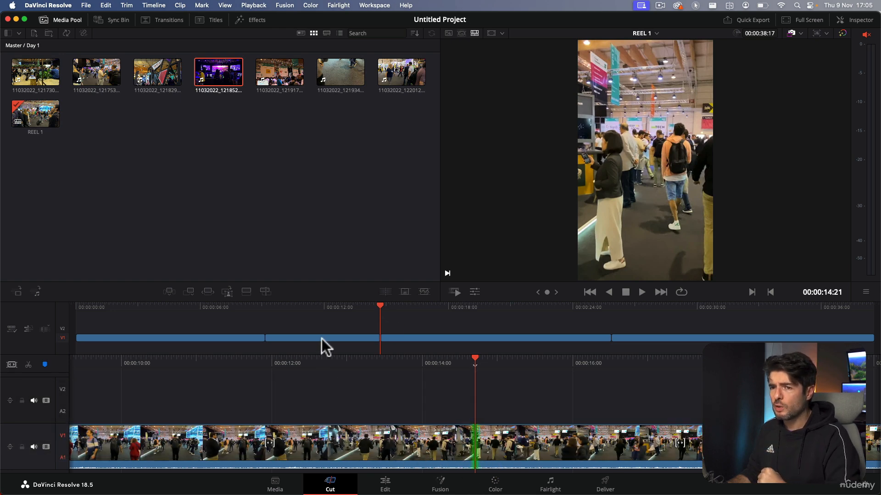
click(322, 339)
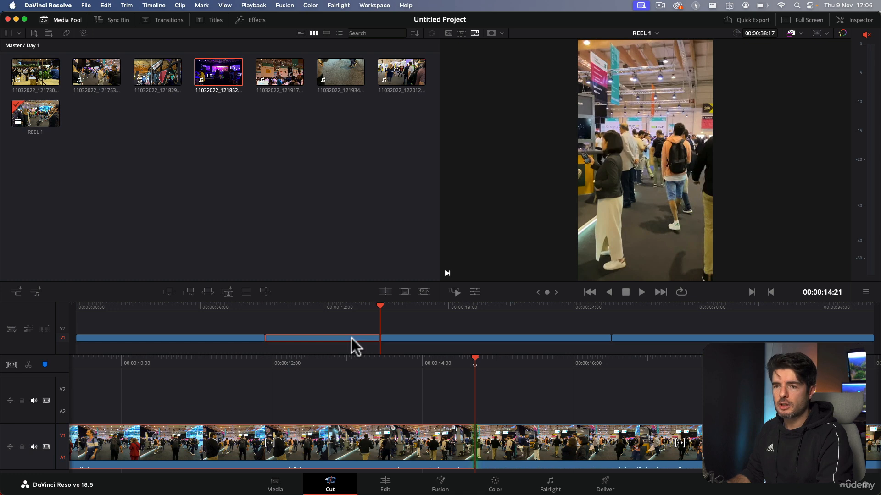
key(BackSpace)
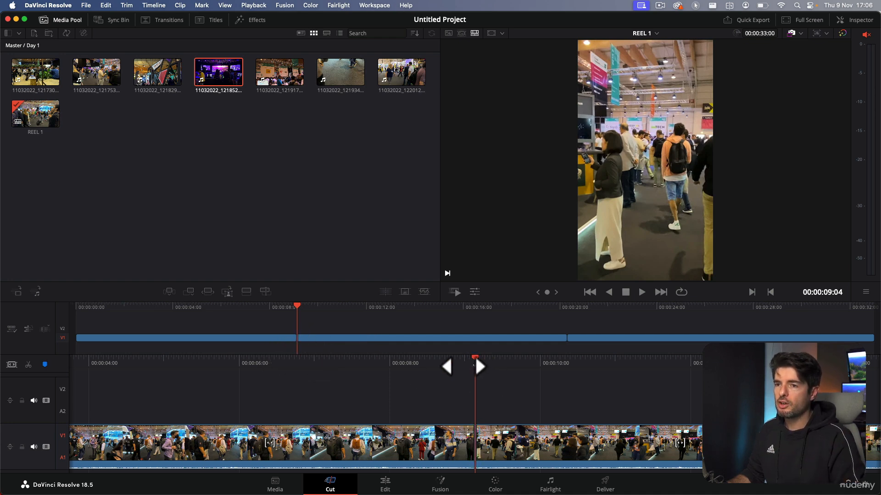
Scrub and play REEL 1 across the new cut, stop at 00:00:10:18, and select the nearest edit point.
drag(460, 364, 602, 349)
key(space)
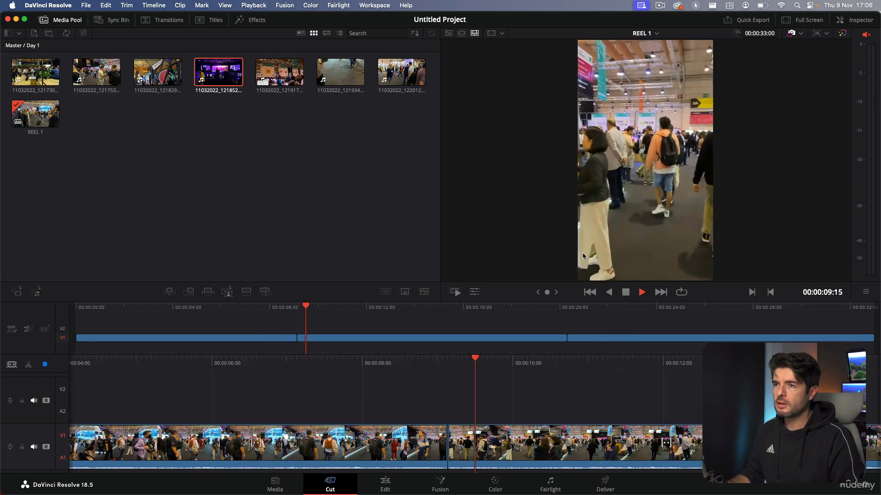
key(space)
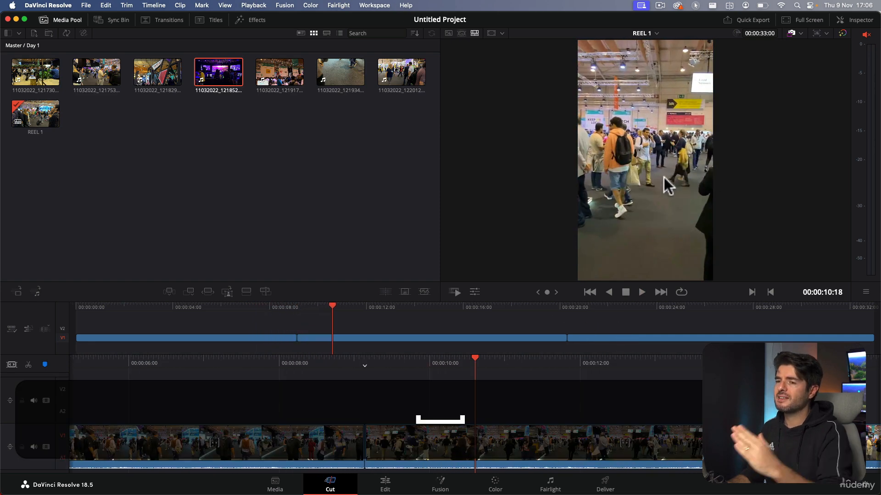
key(v)
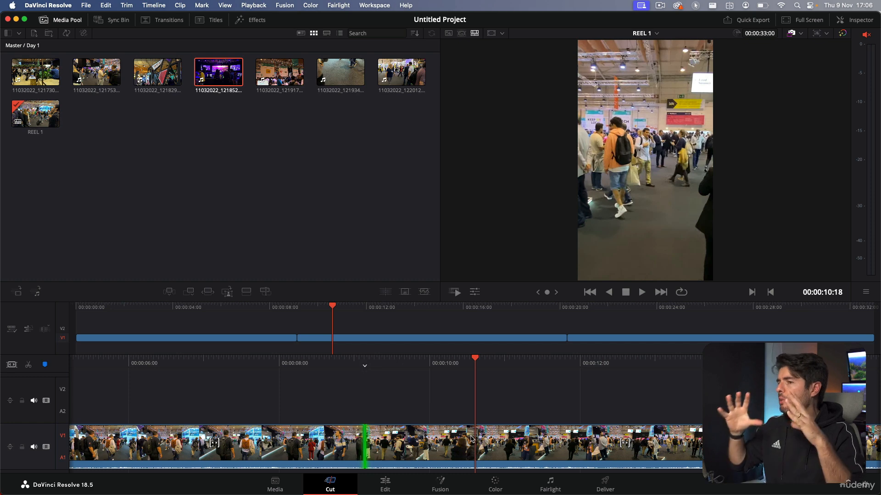